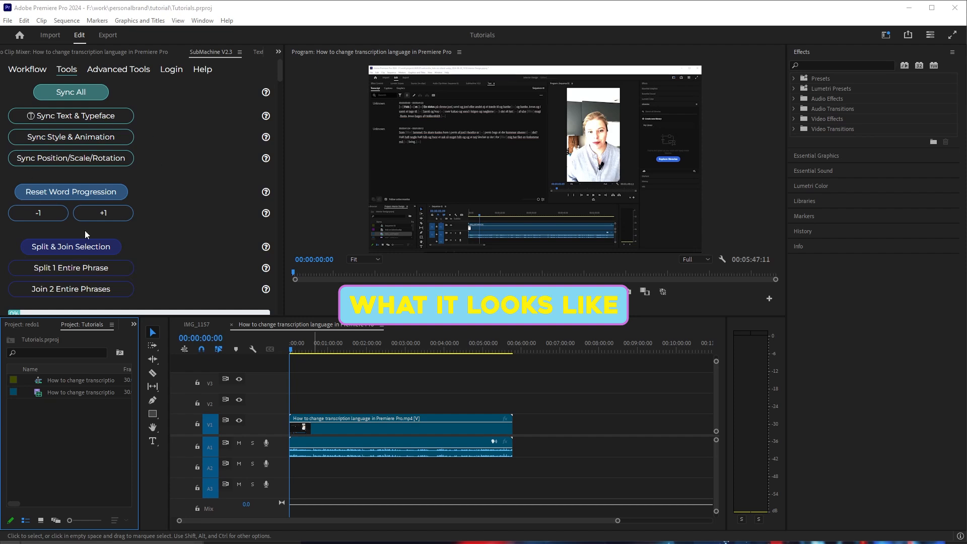
Show SubMachine's workflow page, then bring up the captions view for the sequence.
click(20, 70)
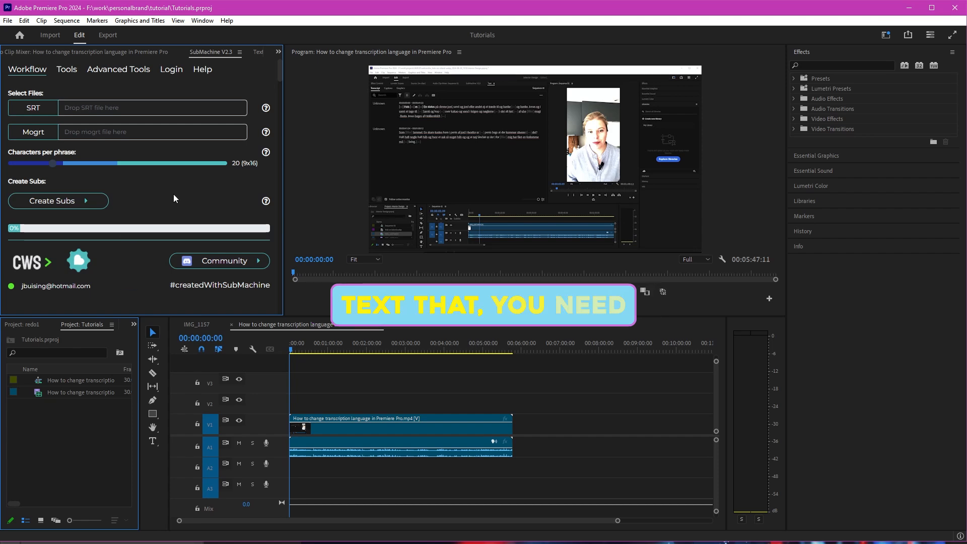
click(257, 53)
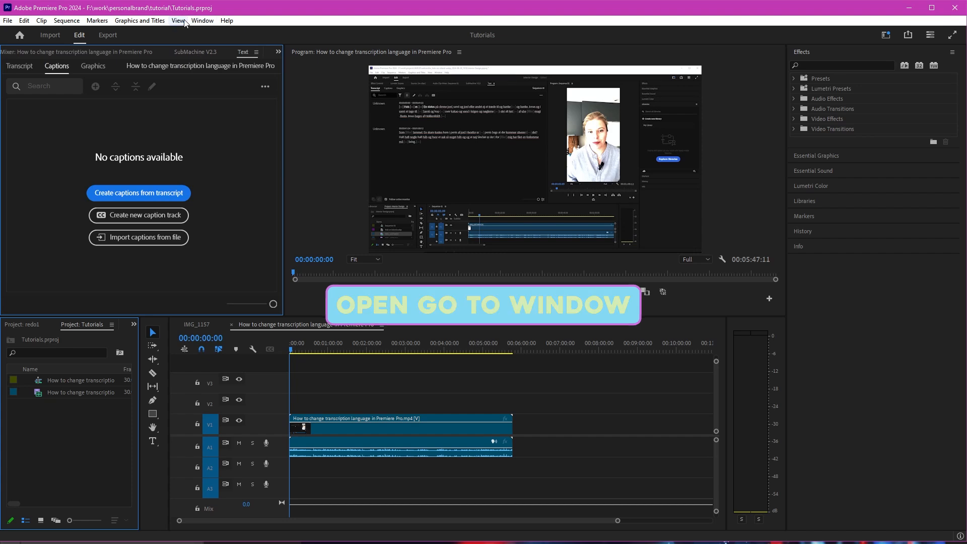
click(200, 20)
mouse_move(212, 35)
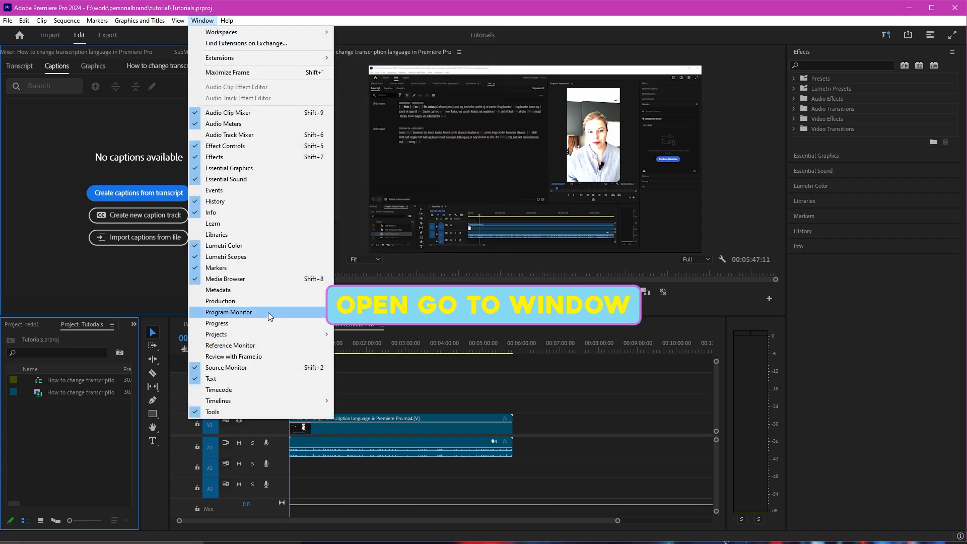
click(89, 125)
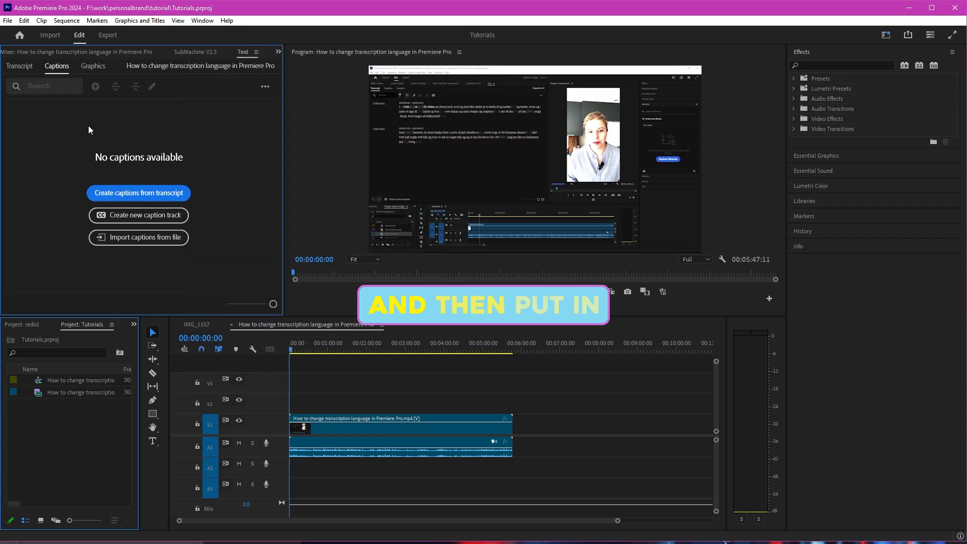
Transcribe the clip in the "How to change transcription language in Premiere Pro" sequence.
click(21, 66)
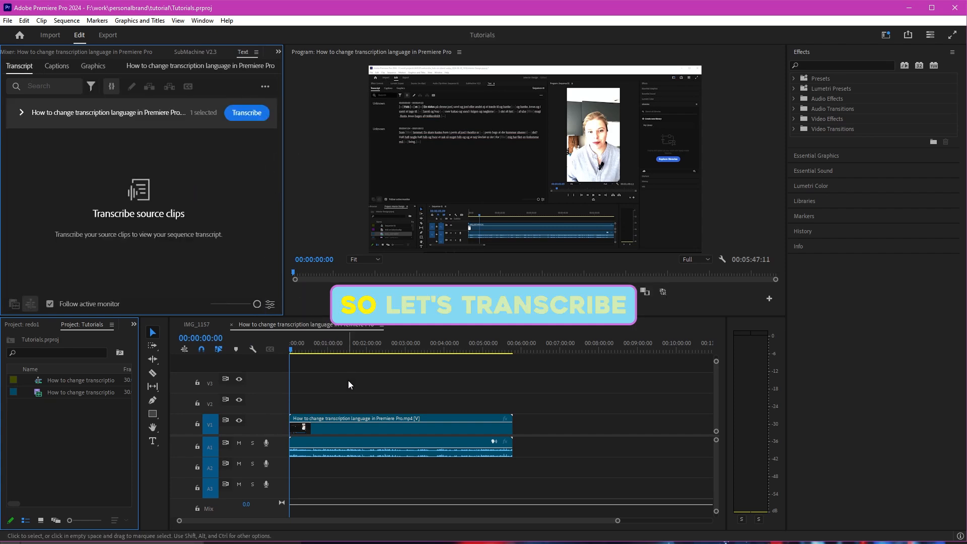
click(351, 439)
click(252, 114)
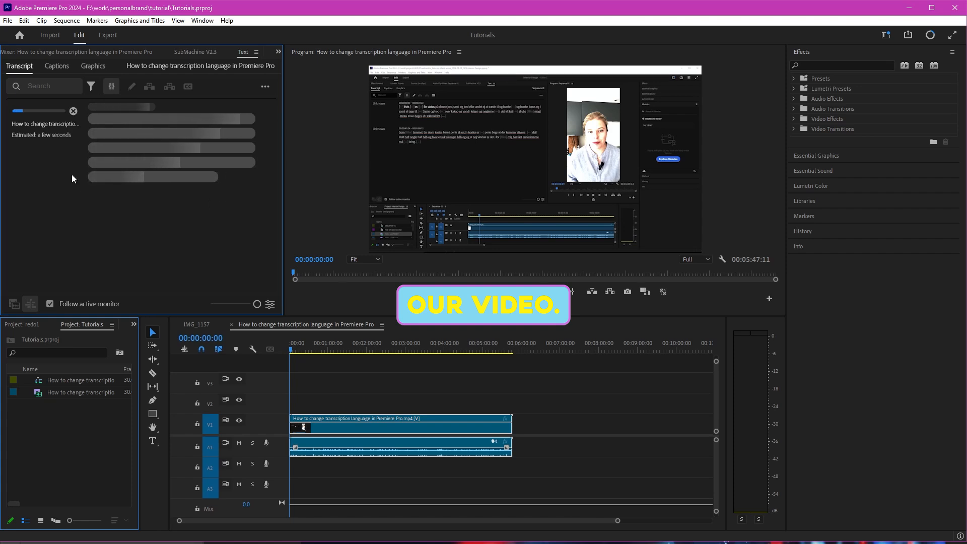
Review the automatic transcription and default language options in the transcription preferences, and leave without changing them.
click(25, 20)
mouse_move(102, 358)
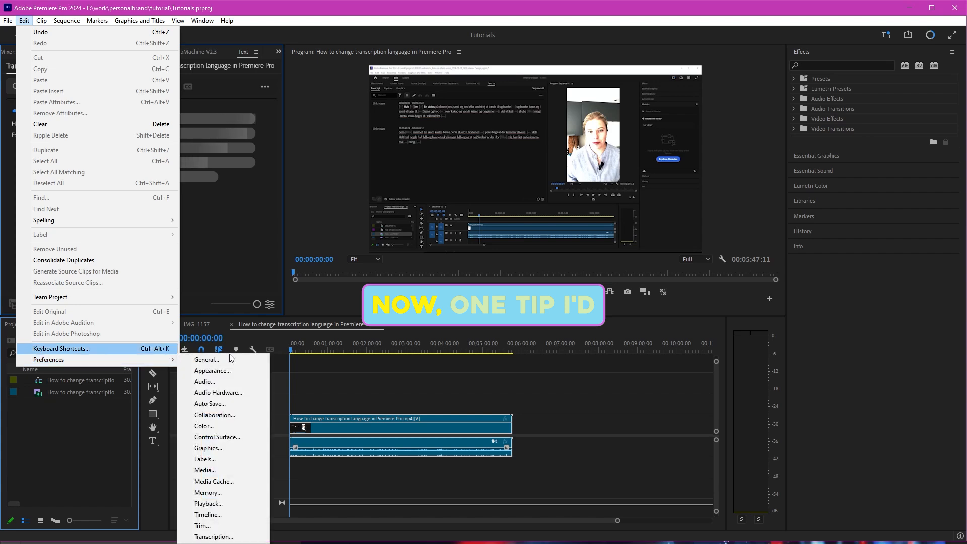
click(222, 536)
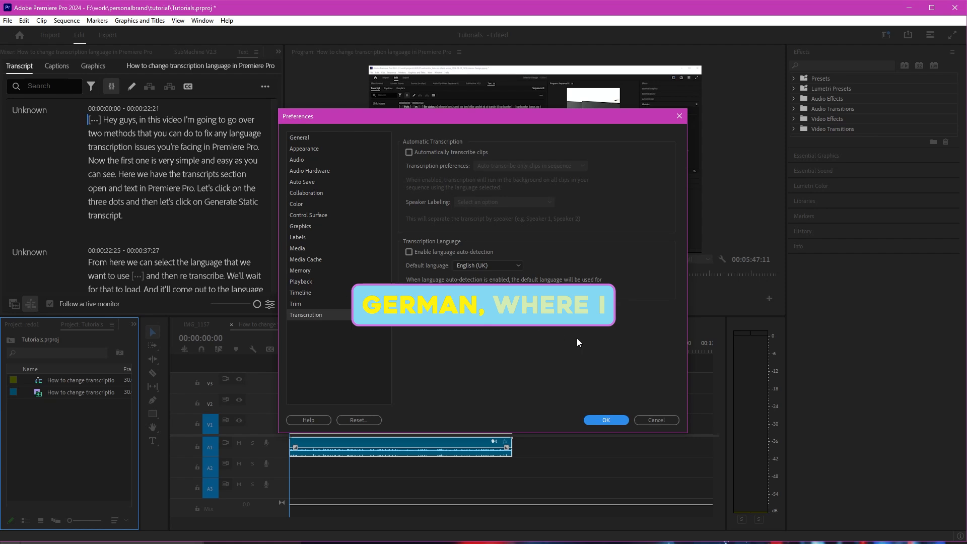
click(665, 420)
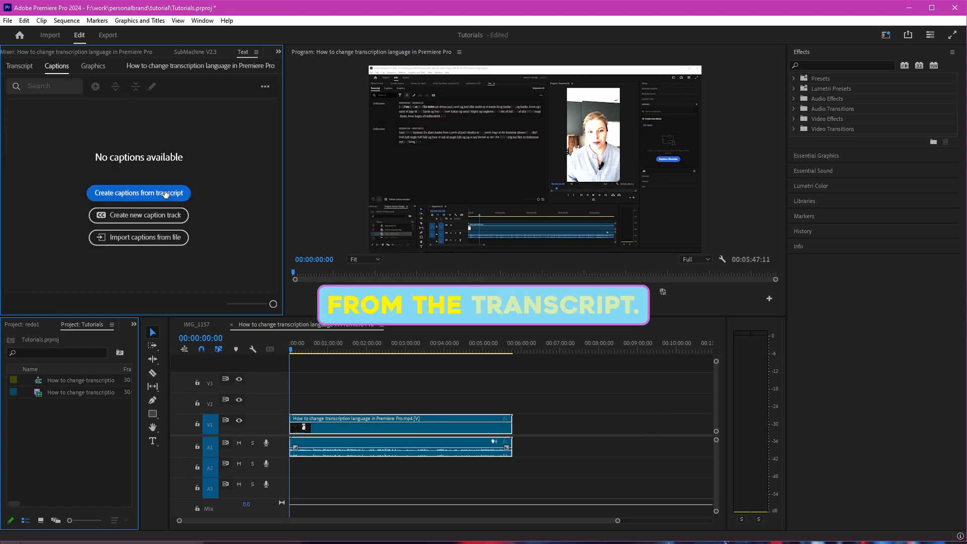
Create captions from the transcript with a maximum length of 7 characters, a minimum duration of 1.2 seconds and single lines.
click(166, 193)
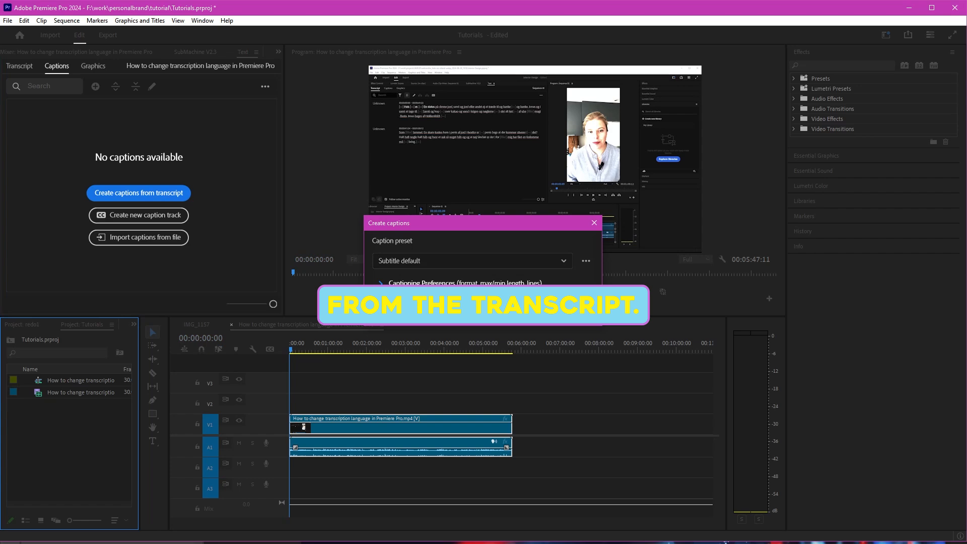
click(428, 283)
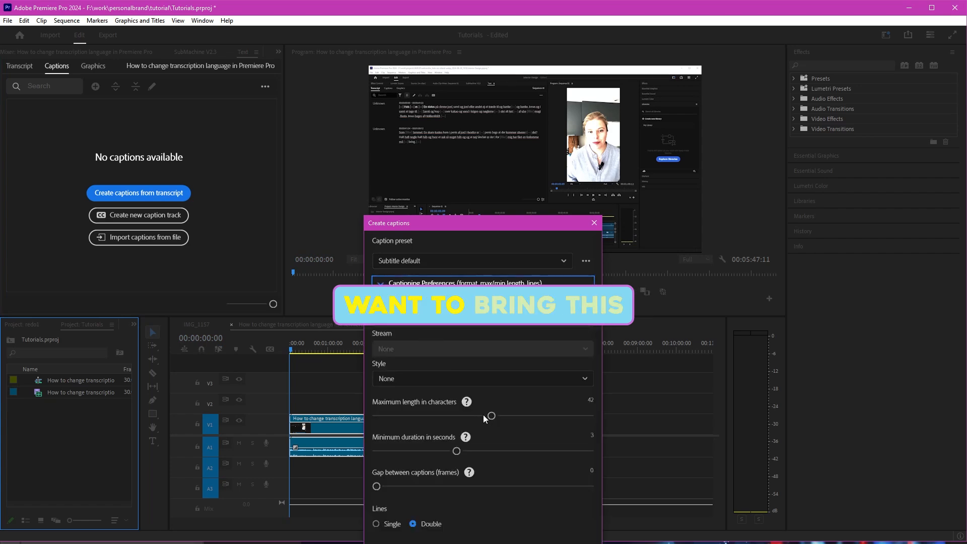
drag(483, 415, 304, 426)
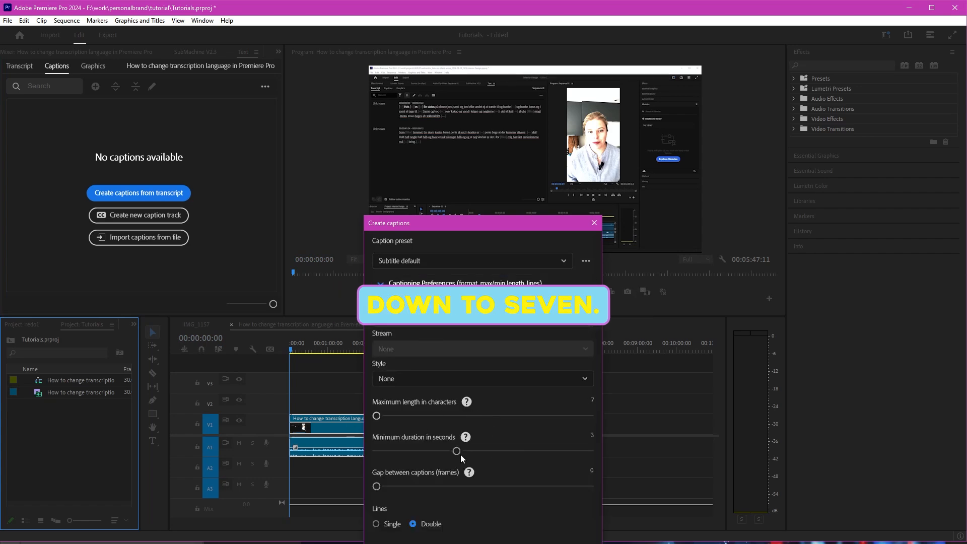
drag(458, 452, 274, 451)
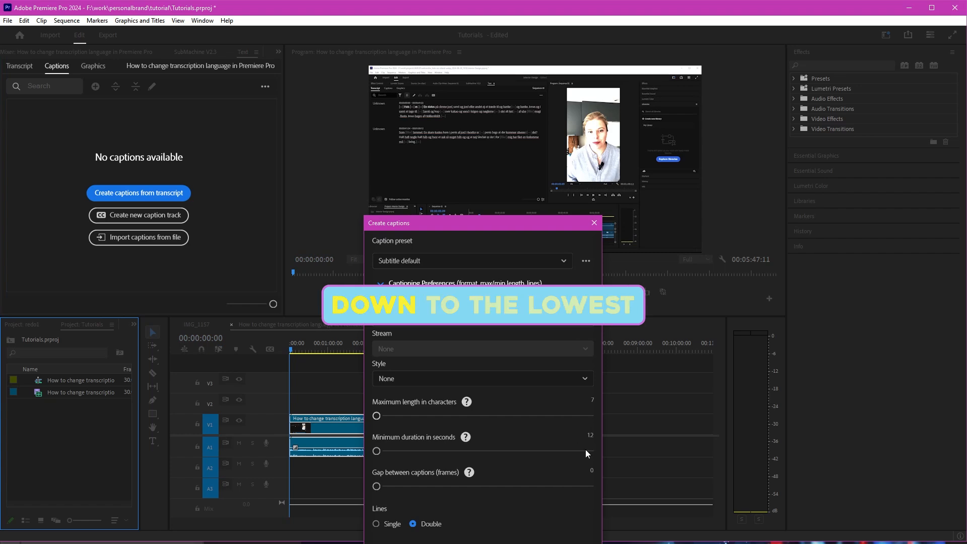
click(376, 523)
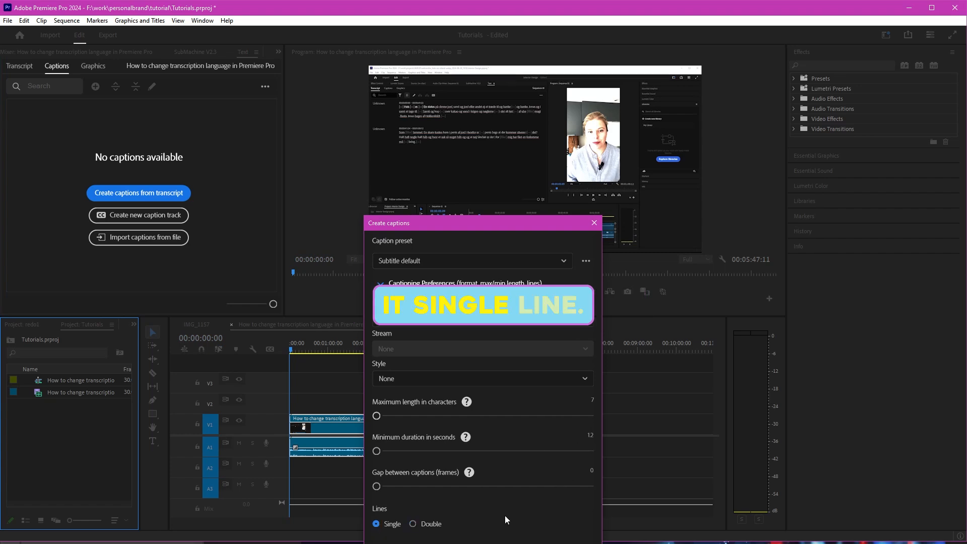
click(569, 542)
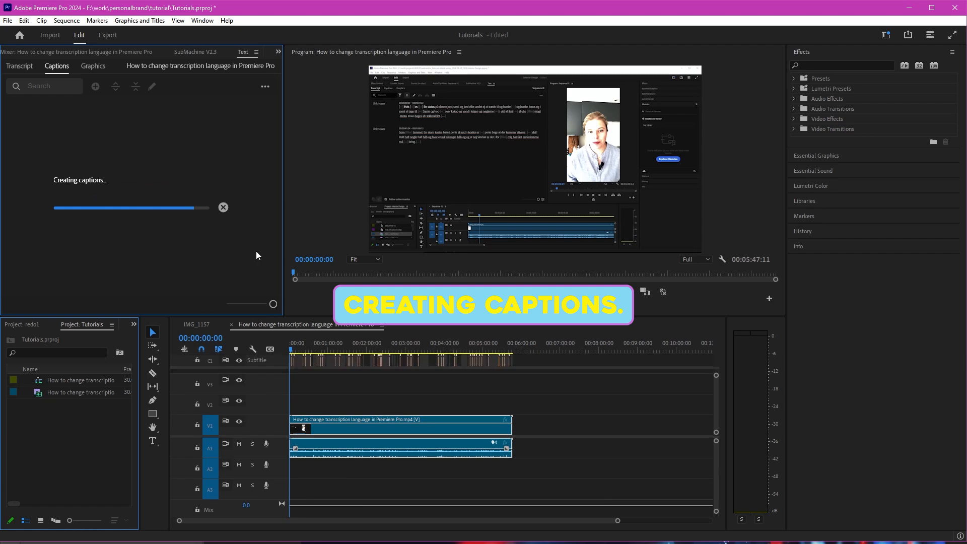
Start exporting the captions to an SRT file and choose the work\personalbrand\tutorial folder as its destination.
click(264, 86)
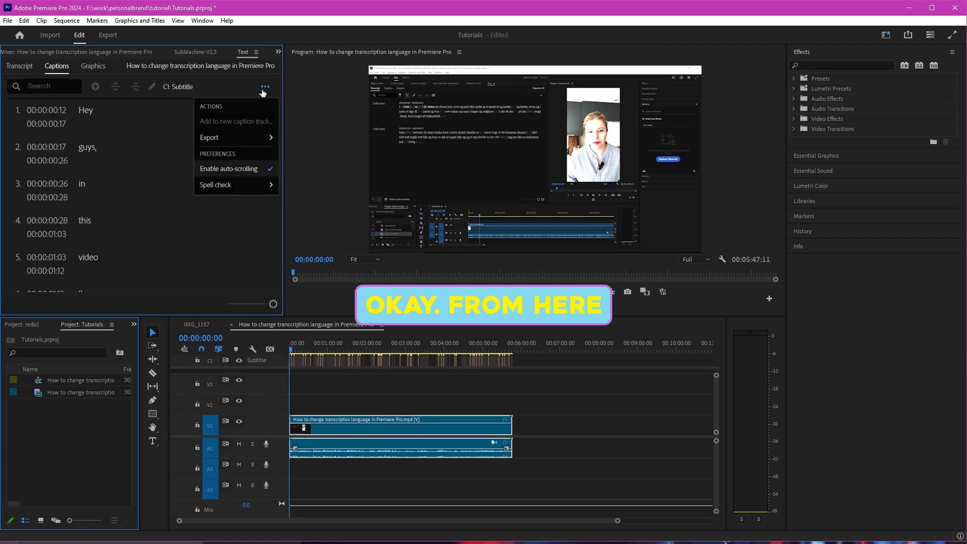
mouse_move(247, 139)
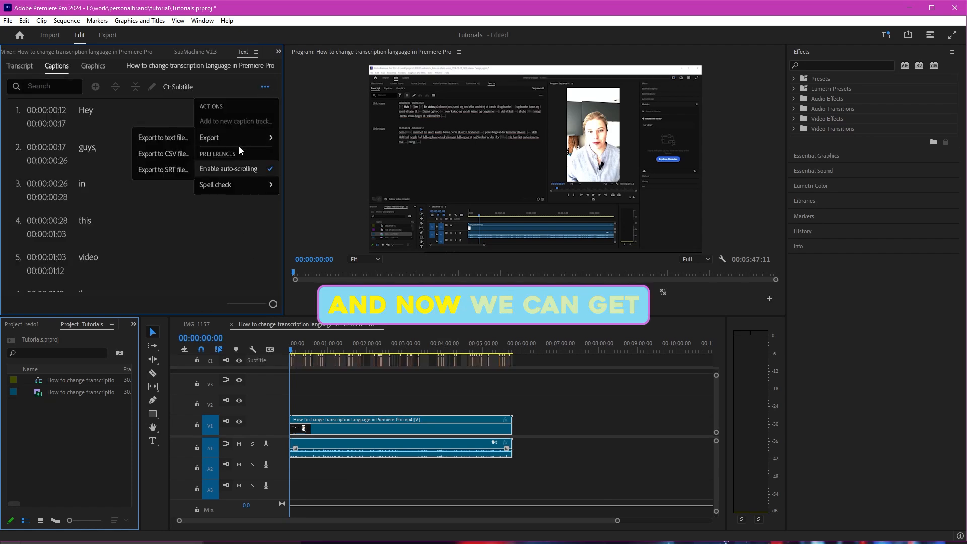
click(154, 170)
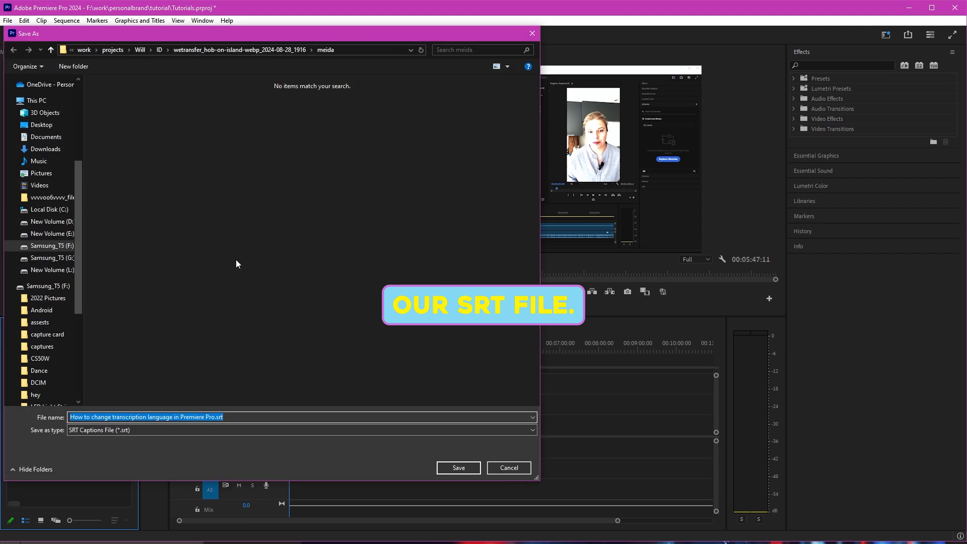
click(114, 49)
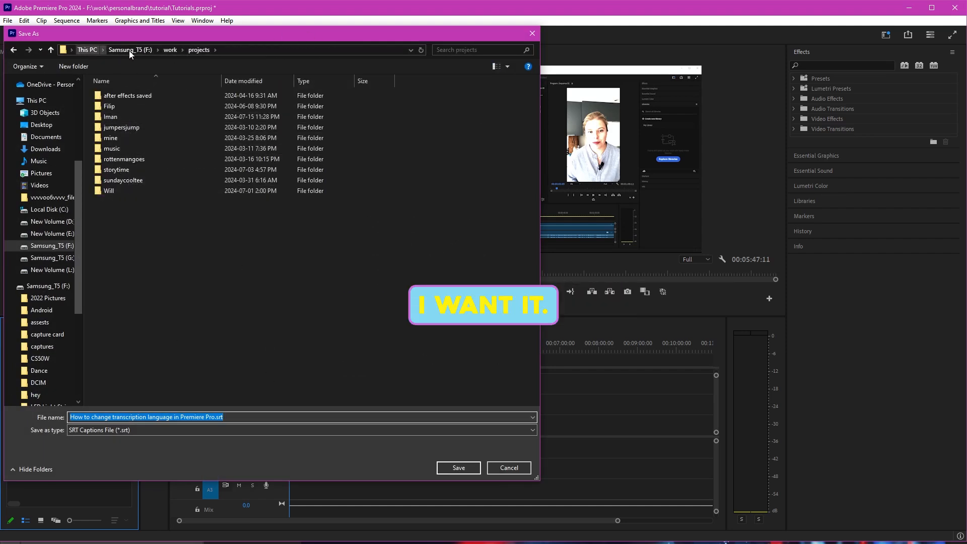
click(170, 50)
click(146, 192)
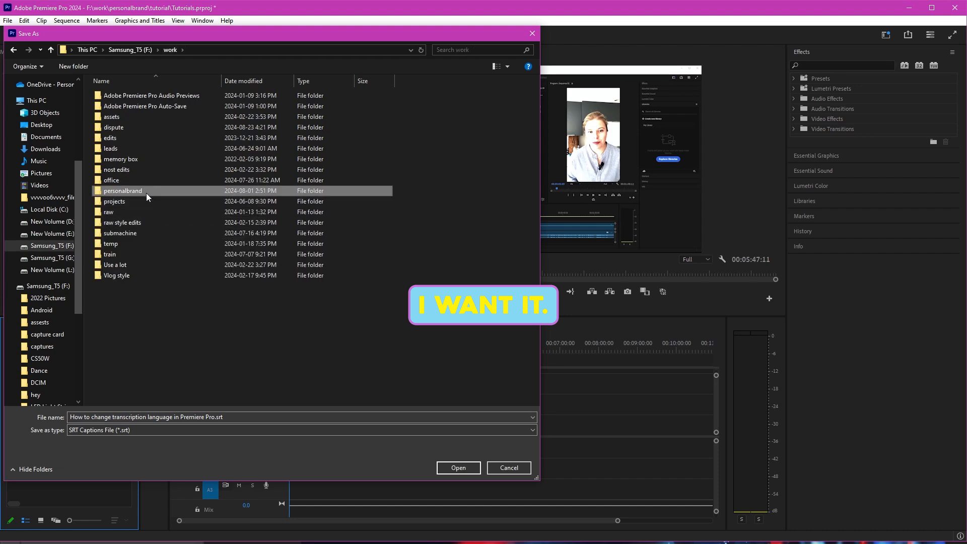
double_click(146, 192)
double_click(126, 176)
Name the SRT file "How to change transcription language in Premiere Pro" and save it, and clear the timeline selection.
drag(241, 418, 66, 397)
text(How to)
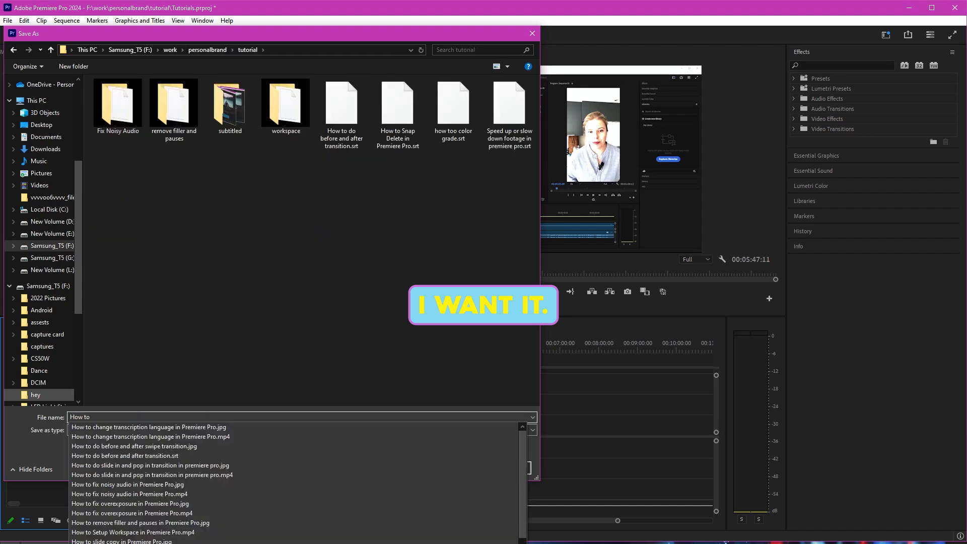
text( make captions with submachine)
key(Return)
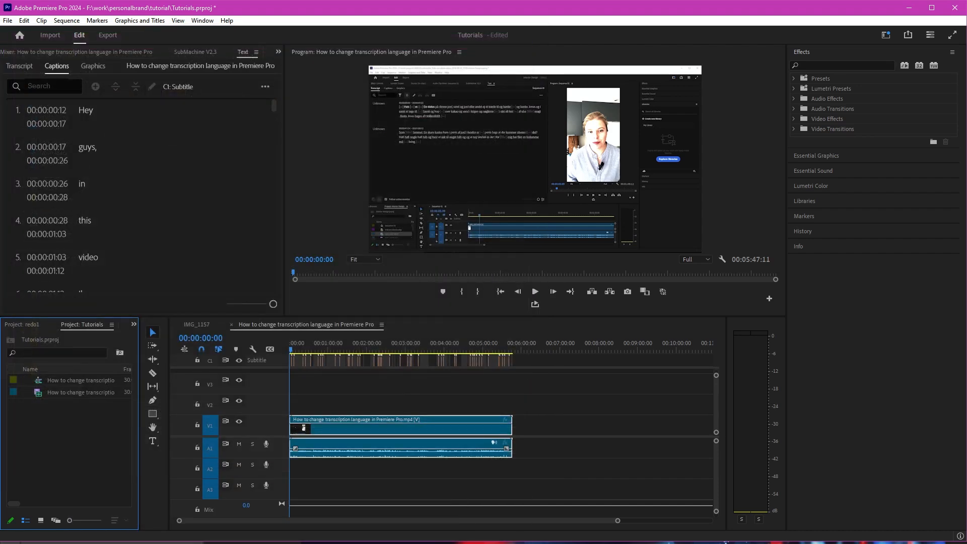
click(395, 388)
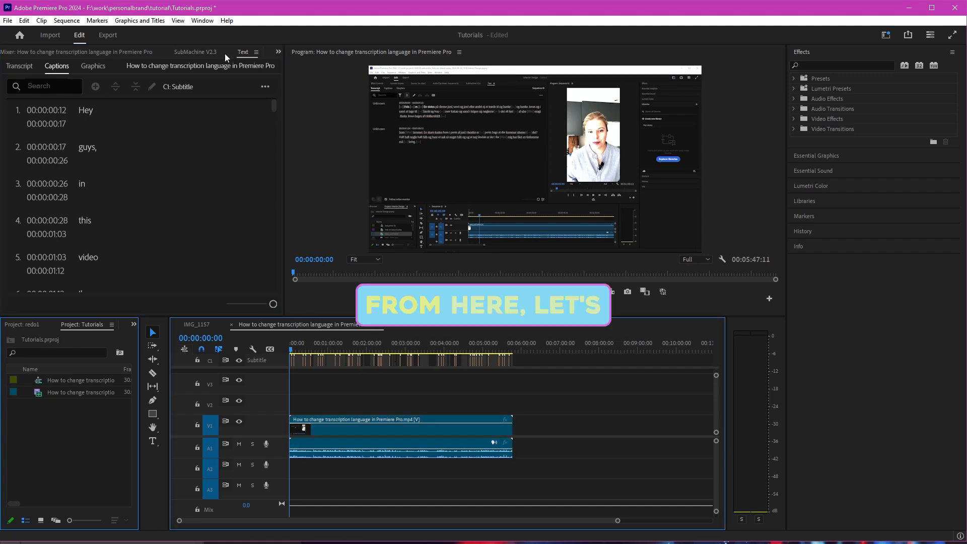
Load "How to change transcription language in Premiere Pro.srt" from the tutorial folder as SubMachine's SRT file.
click(195, 53)
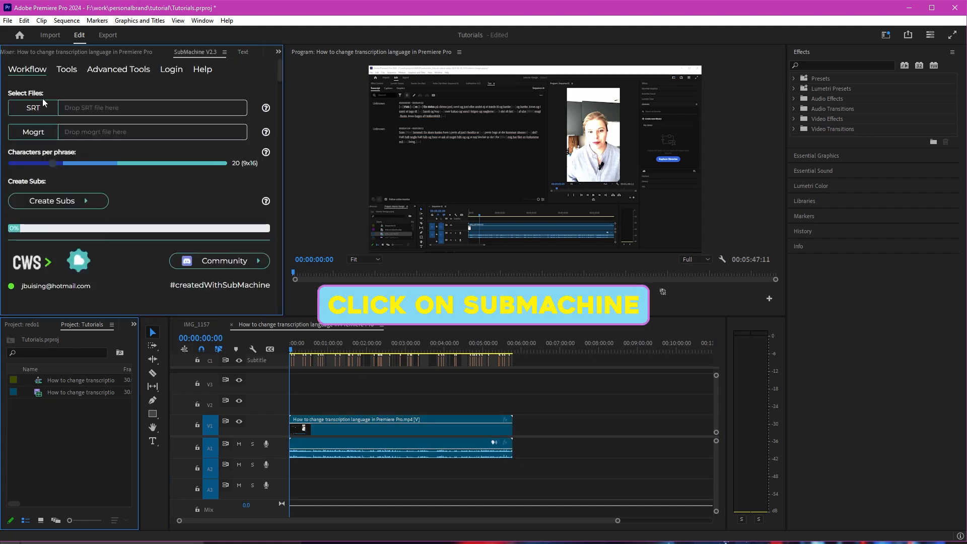
click(32, 108)
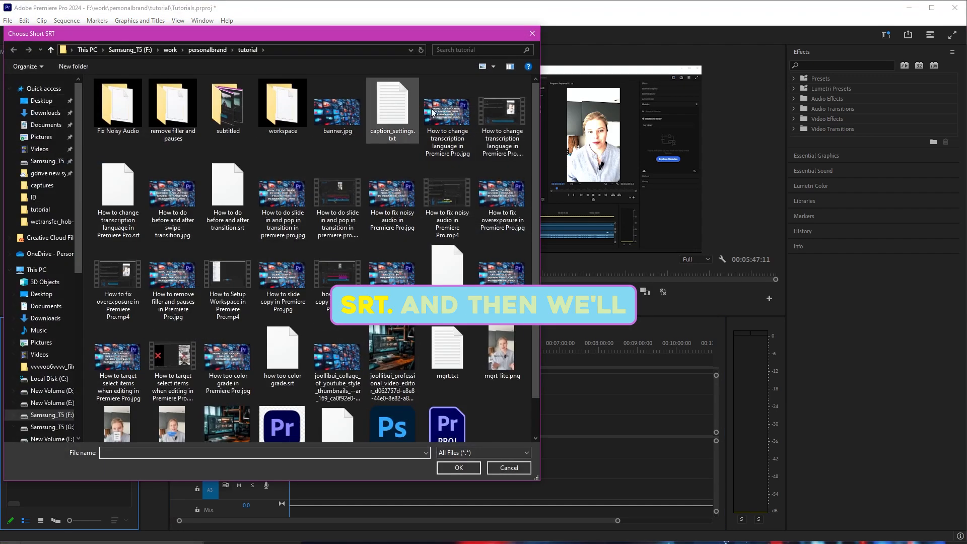
scroll(410, 259, down, 1)
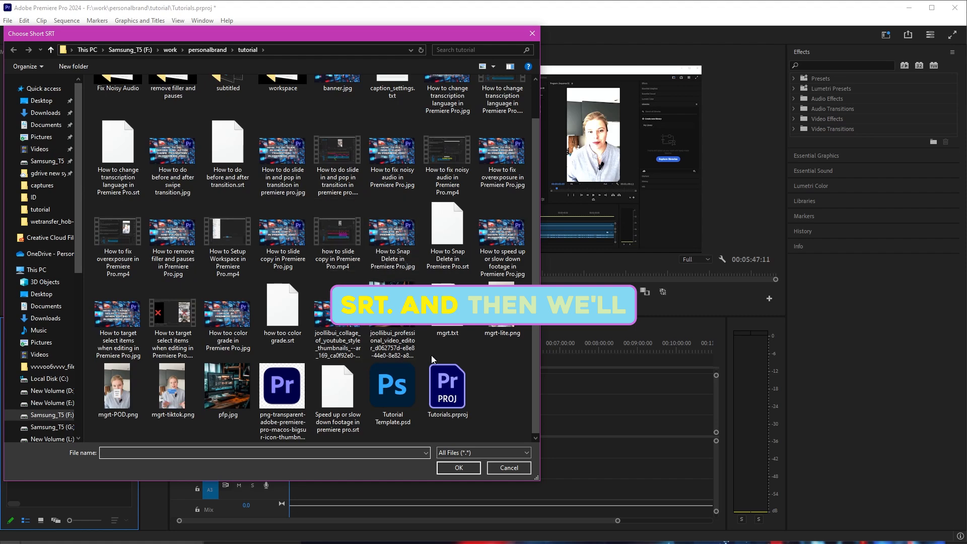
scroll(429, 371, up, 1)
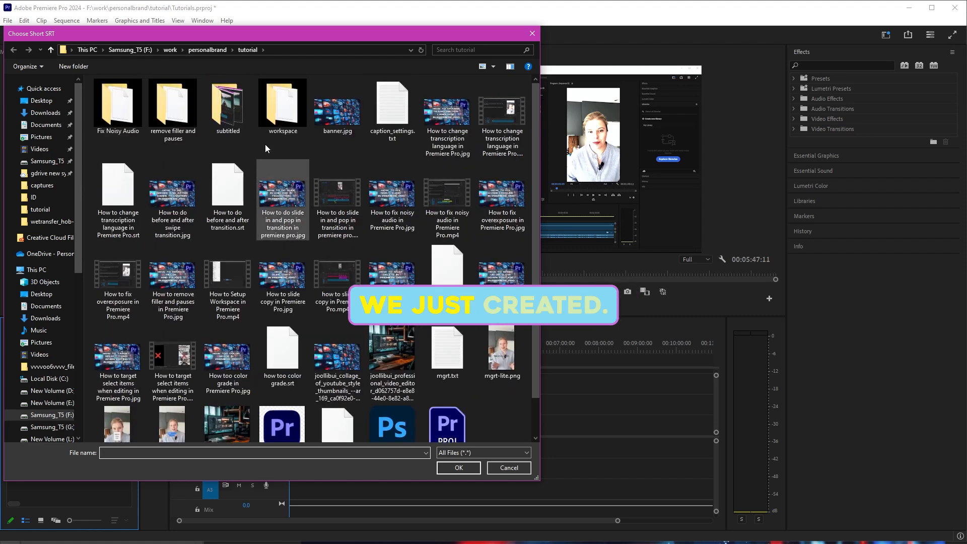
click(119, 199)
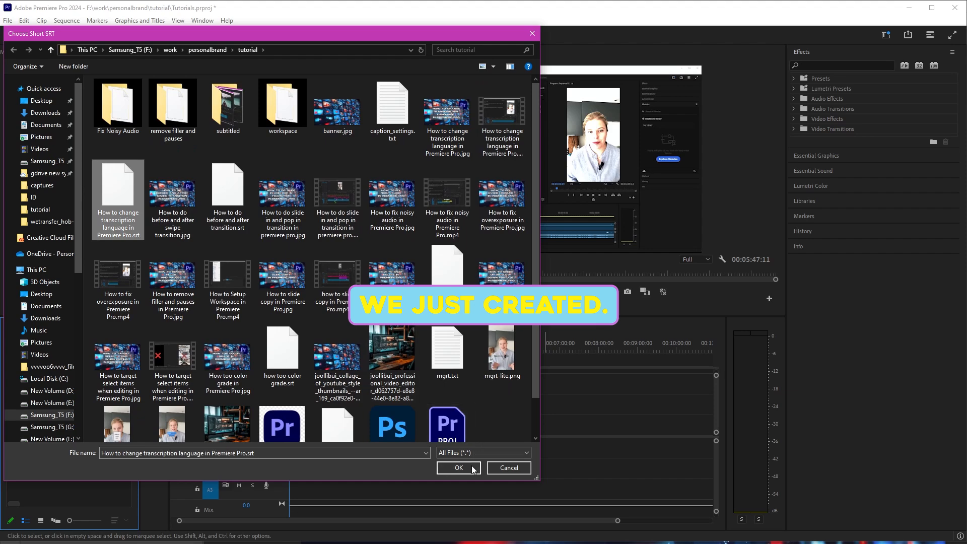
click(457, 467)
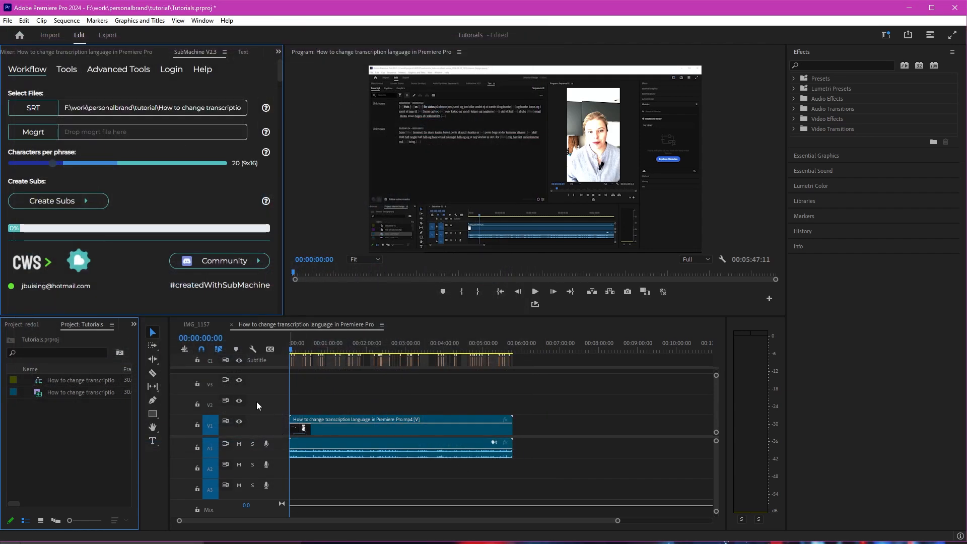
click(42, 135)
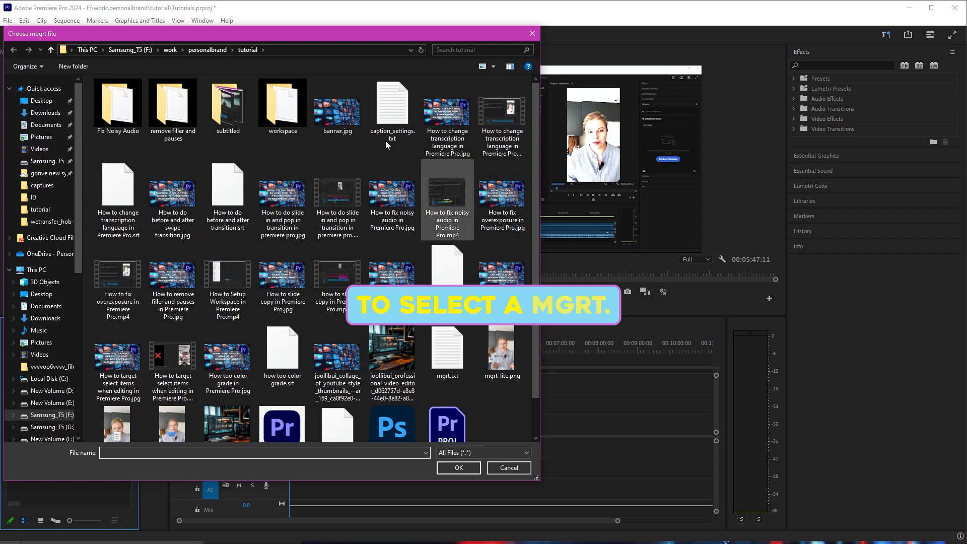
click(169, 50)
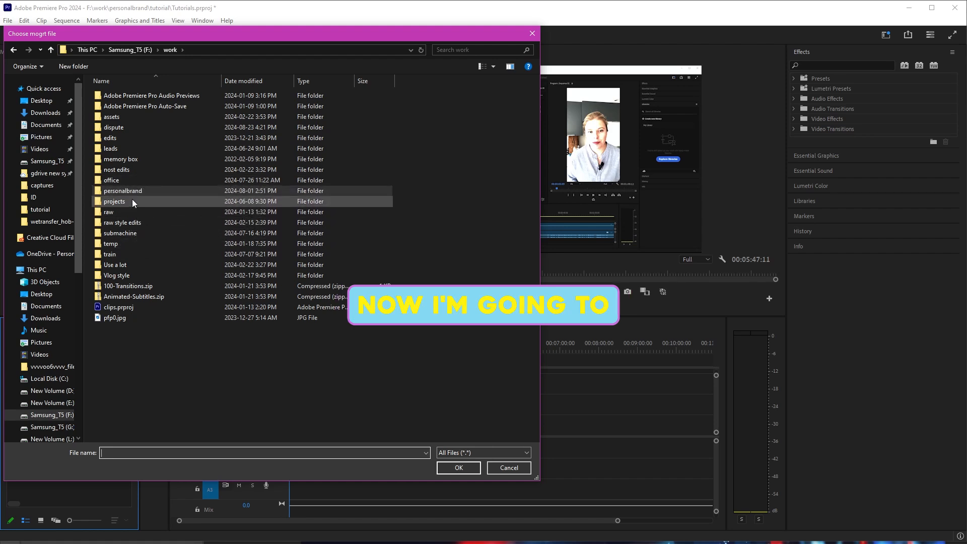
double_click(121, 233)
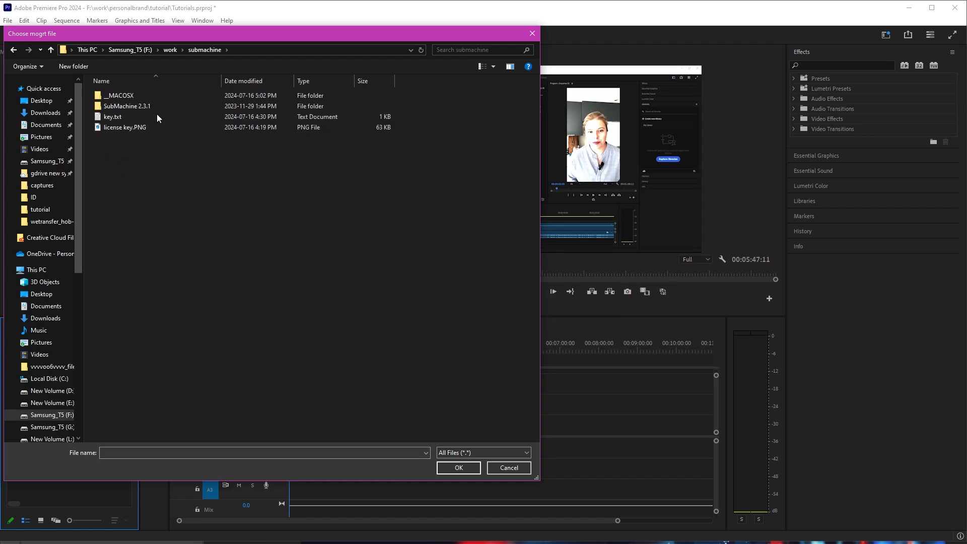
double_click(123, 105)
double_click(131, 117)
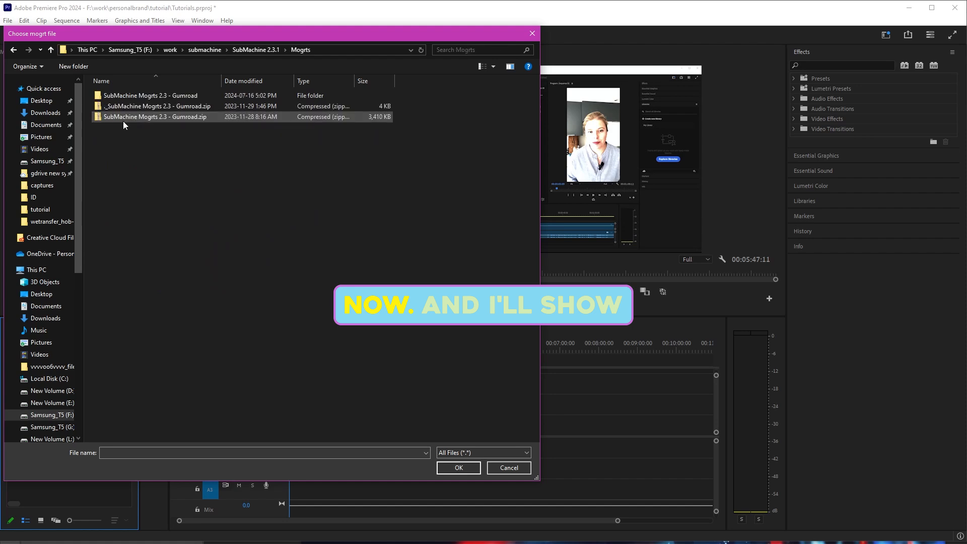
double_click(150, 95)
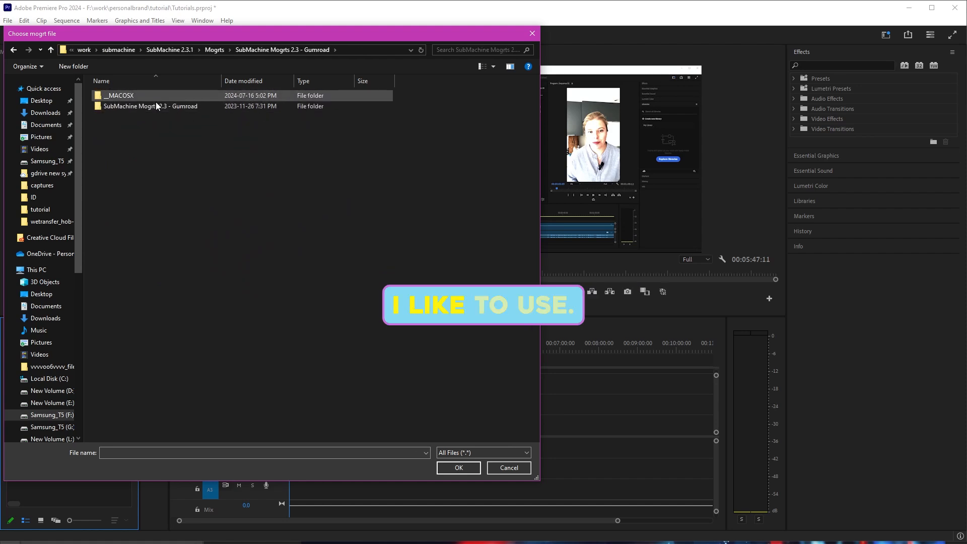
double_click(158, 105)
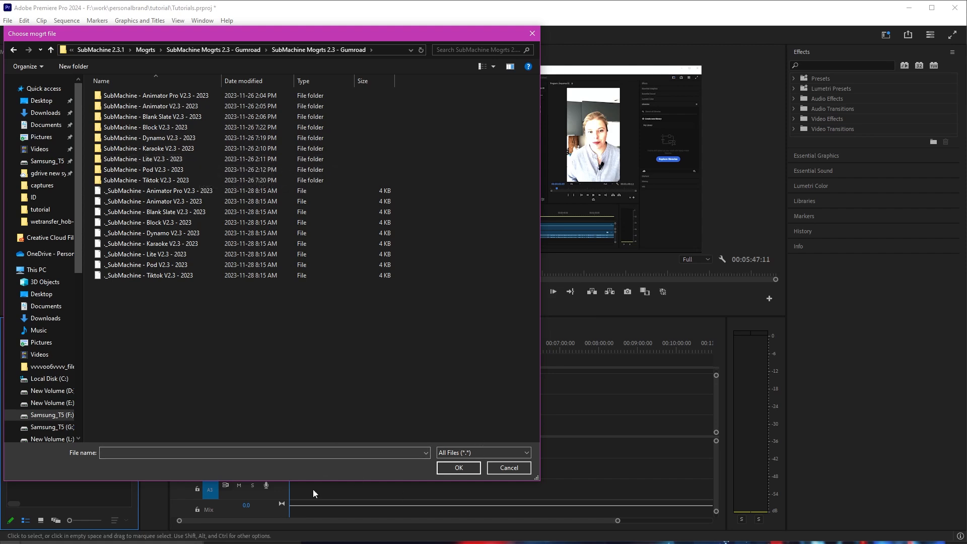
double_click(110, 170)
click(137, 139)
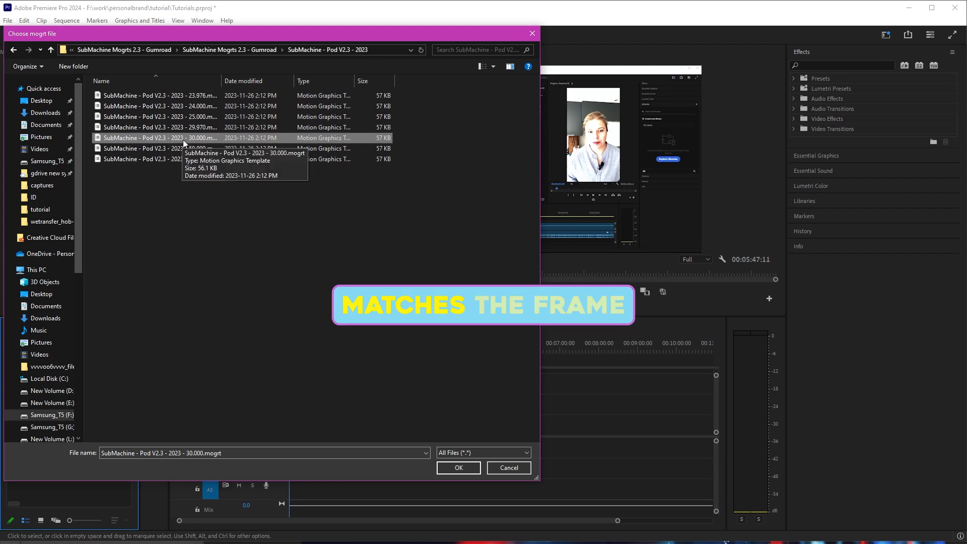
click(509, 467)
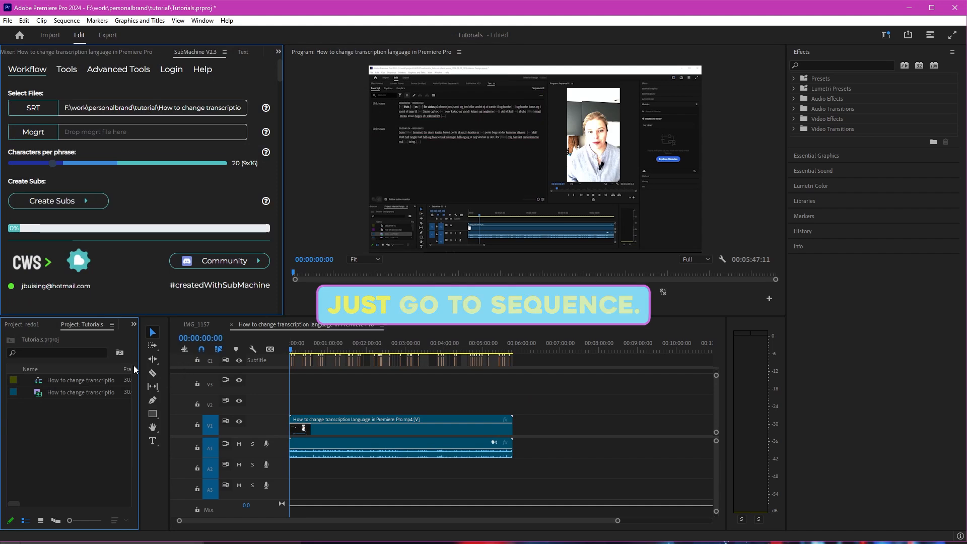
click(67, 20)
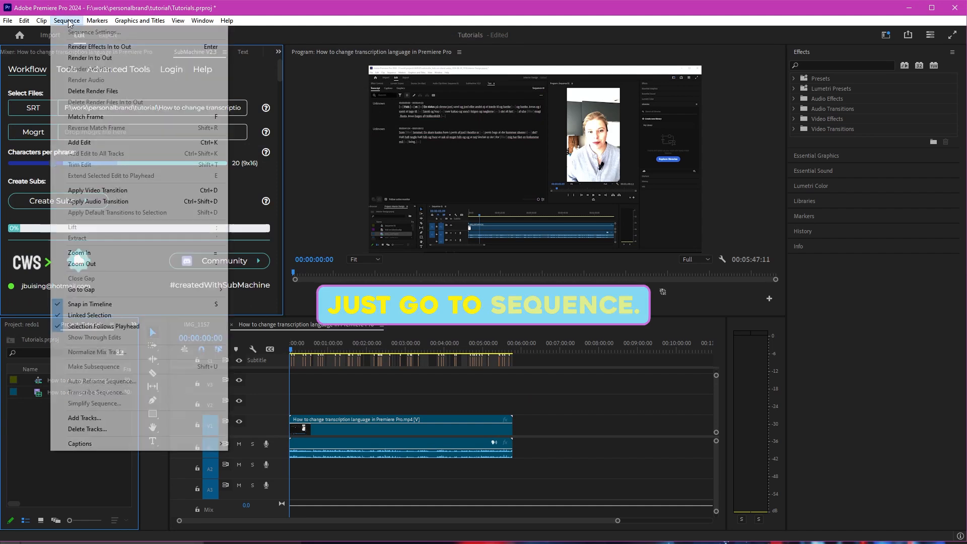
mouse_move(103, 19)
mouse_move(66, 20)
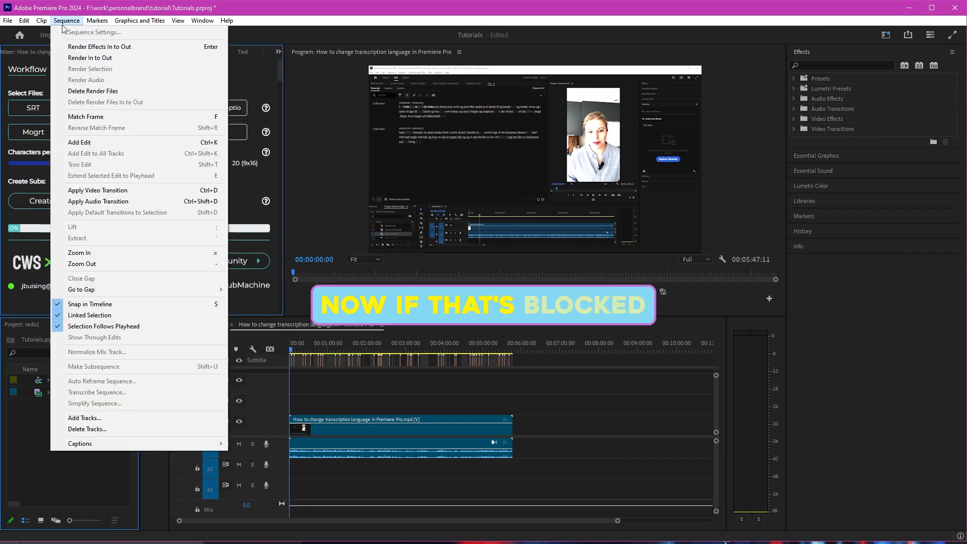
click(48, 478)
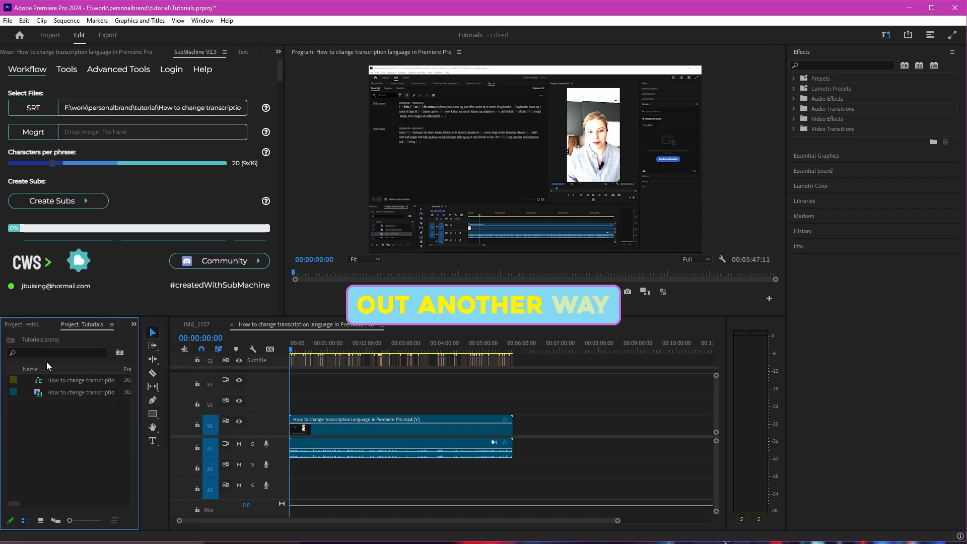
Check the timebase in the settings of the "How to change transcription language in Premiere Pro" sequence, selecting 30.00 frames/second.
click(40, 381)
right_click(41, 381)
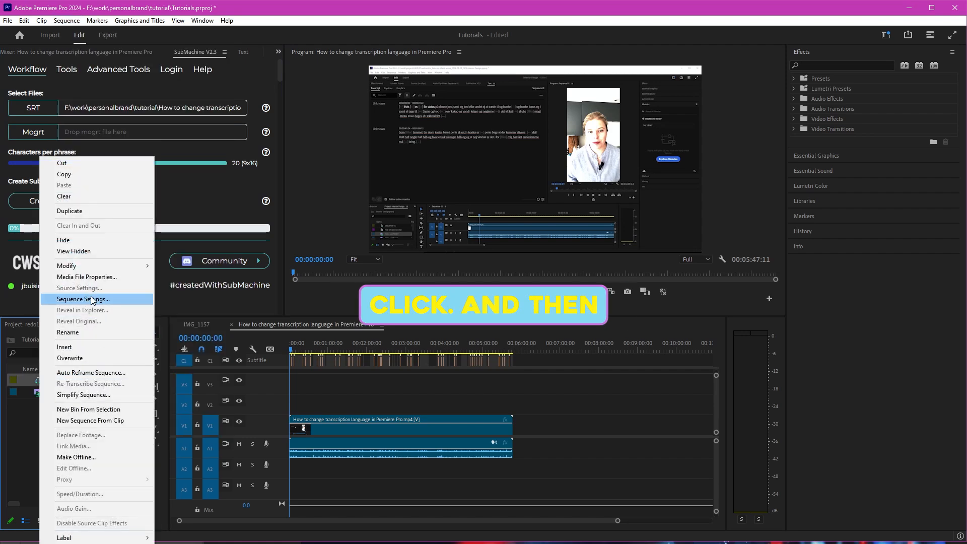
click(41, 383)
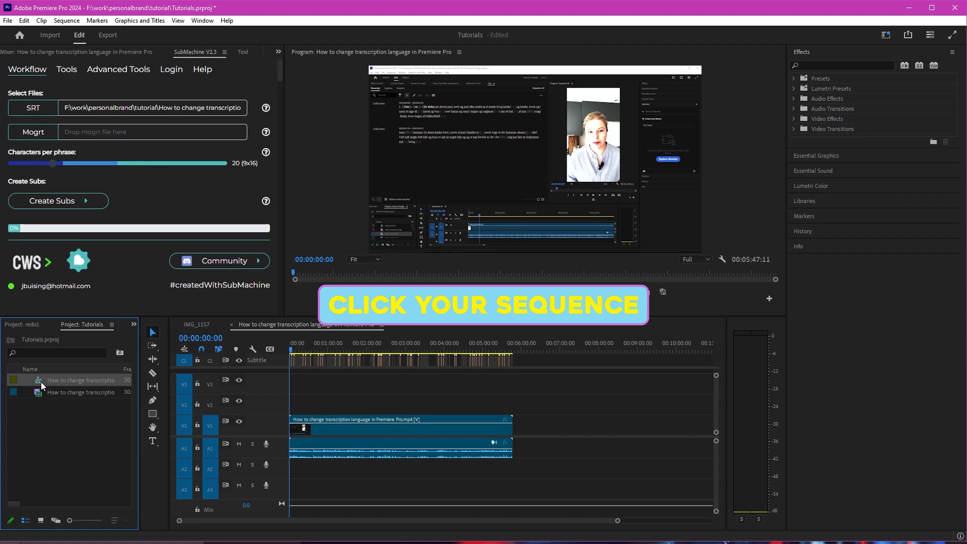
right_click(41, 381)
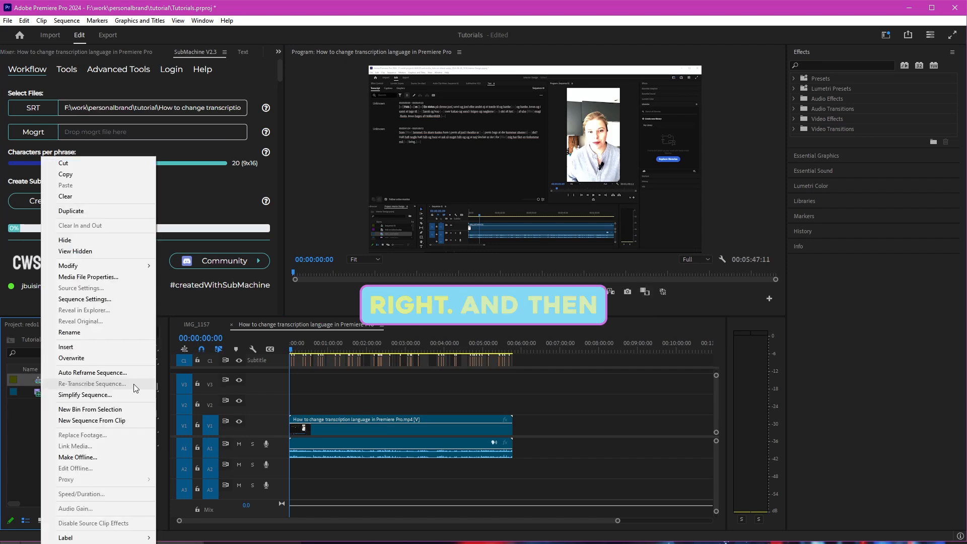
click(97, 300)
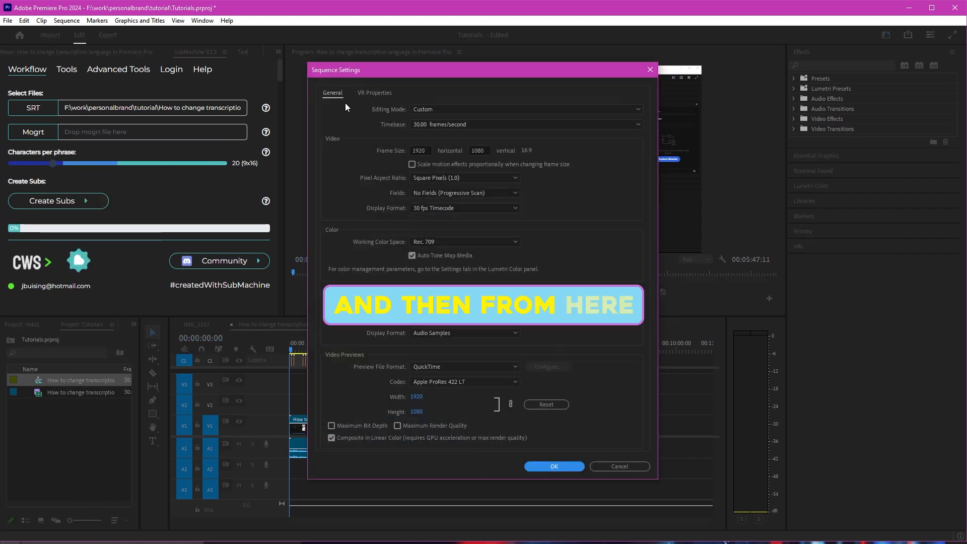
click(473, 125)
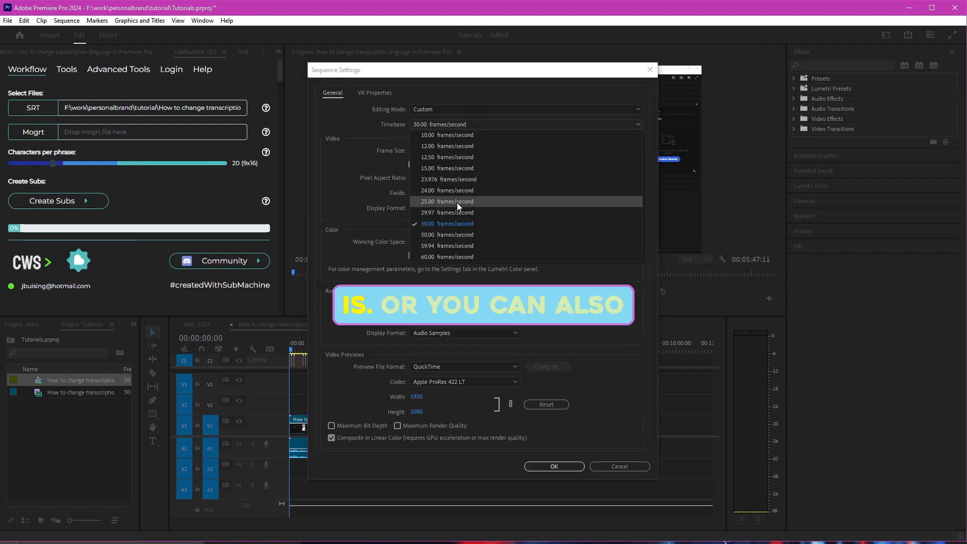
click(452, 223)
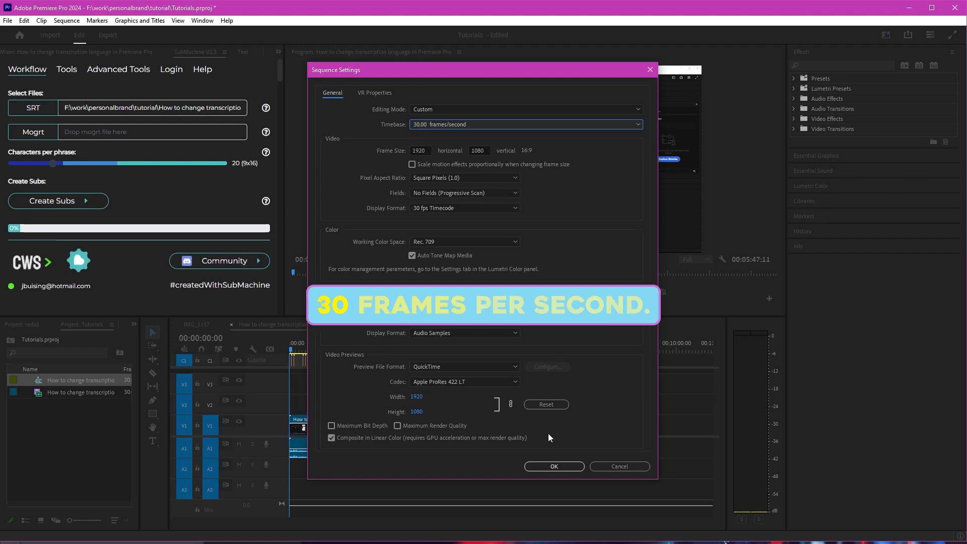
click(554, 466)
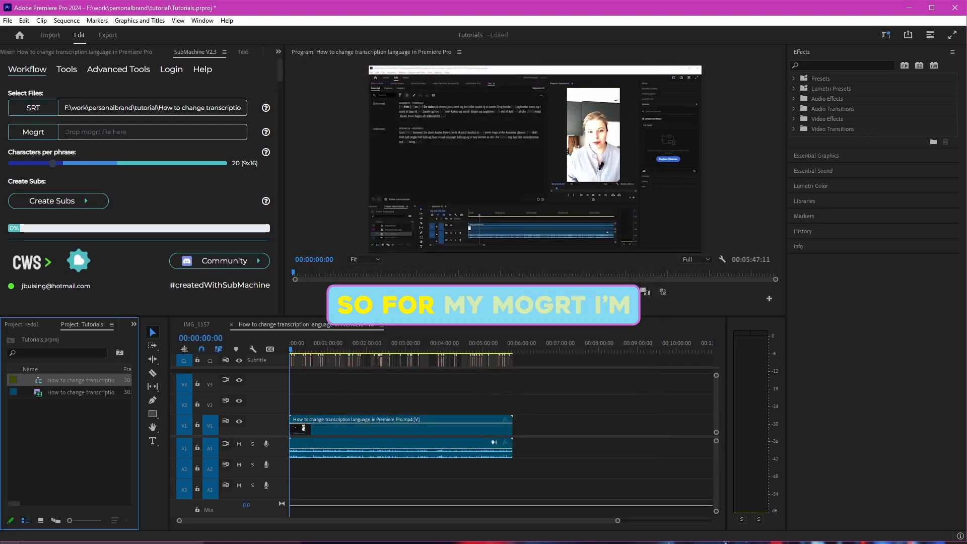
Load "SubMachine - Pod V2.3 - 2023 - 30.000.mogrt" from the SubMachine 2.3.1 Mogrts folder as SubMachine's mogrt file.
click(26, 134)
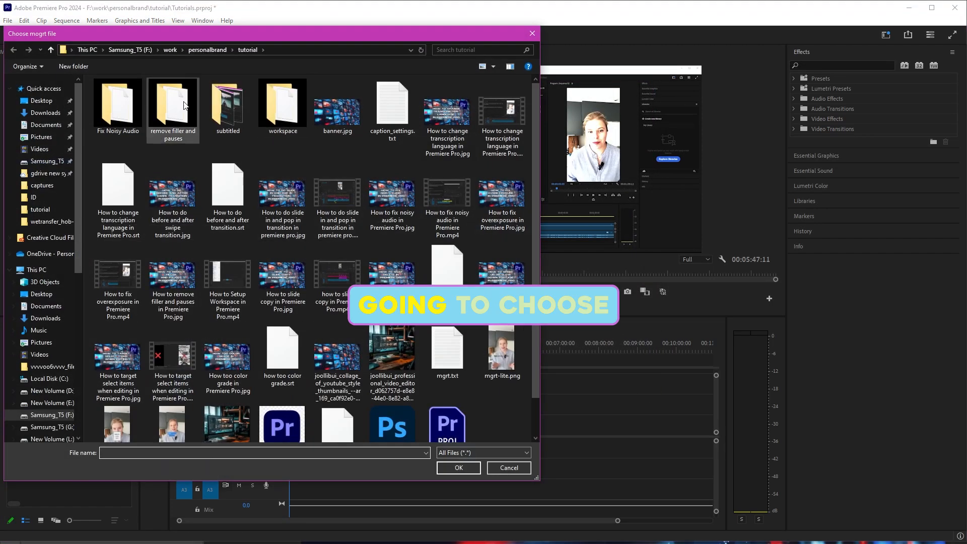
click(170, 49)
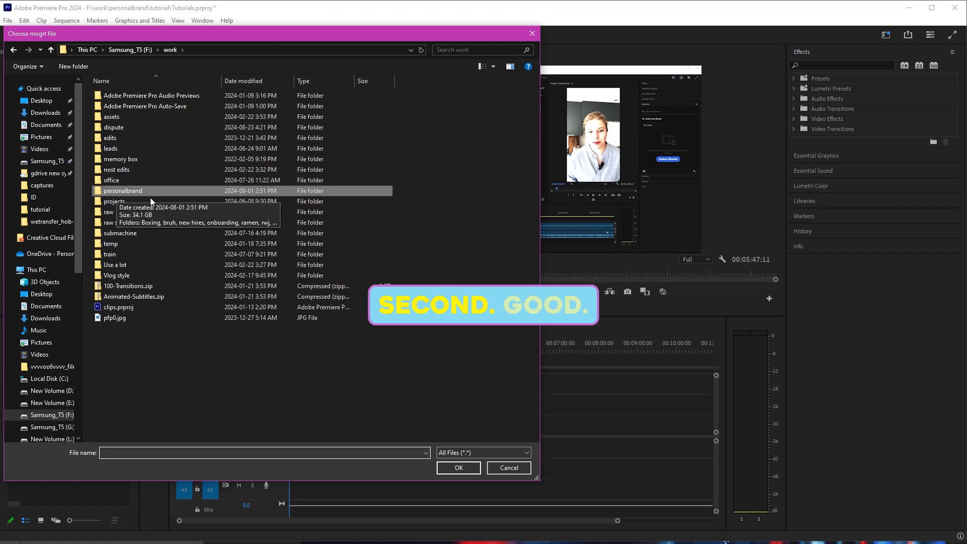
double_click(143, 233)
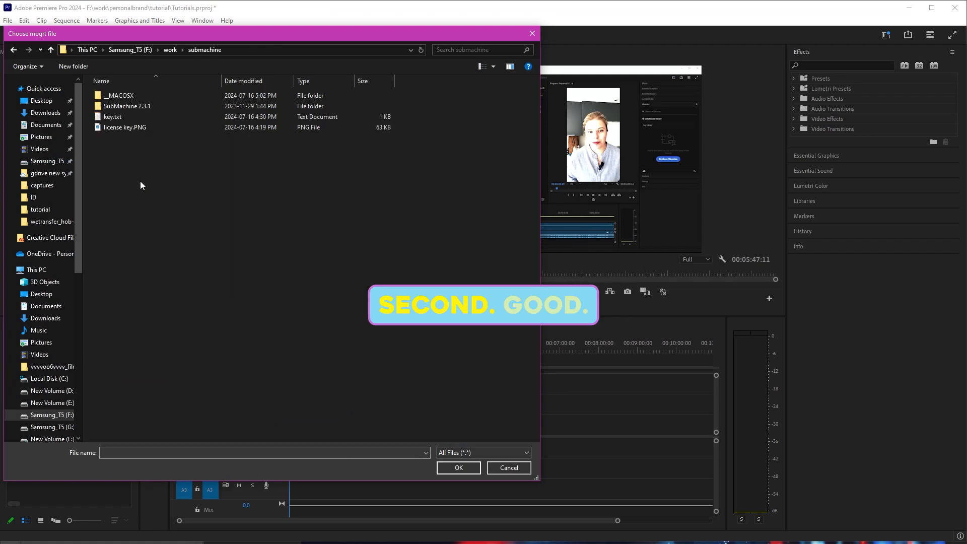
double_click(146, 105)
double_click(132, 116)
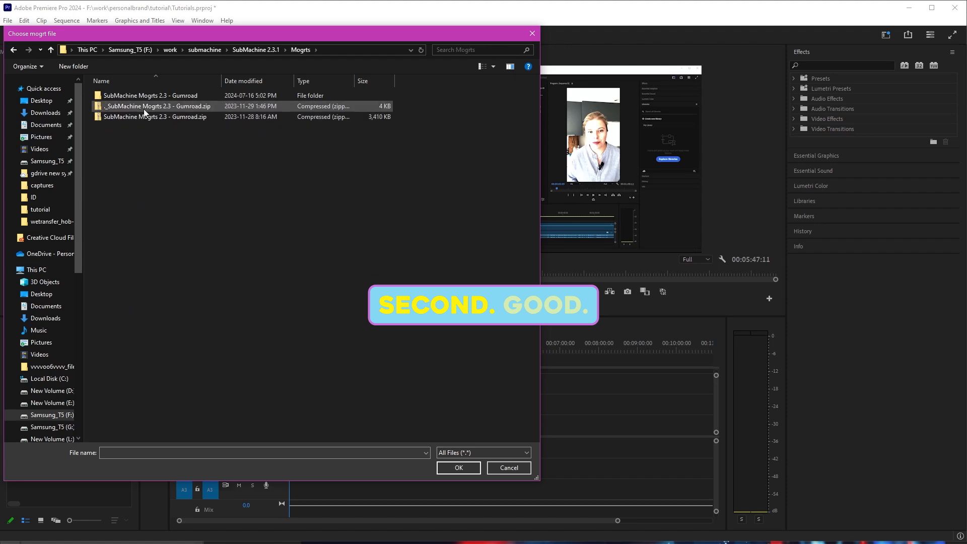
double_click(150, 96)
double_click(147, 105)
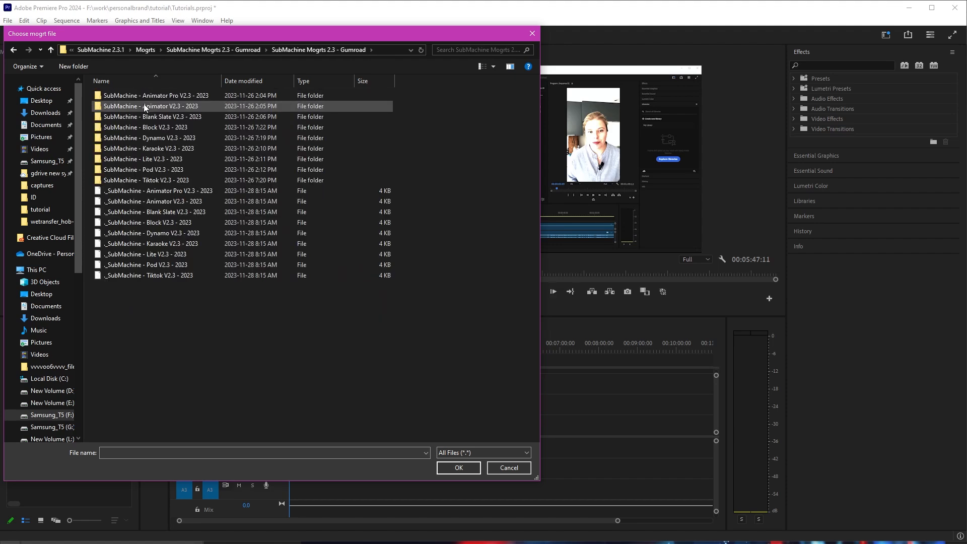
double_click(167, 170)
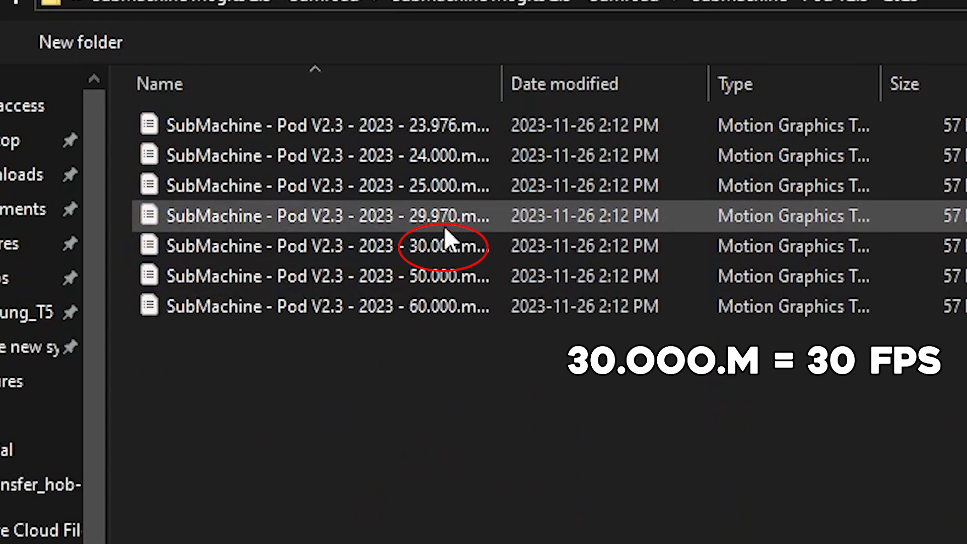
click(442, 246)
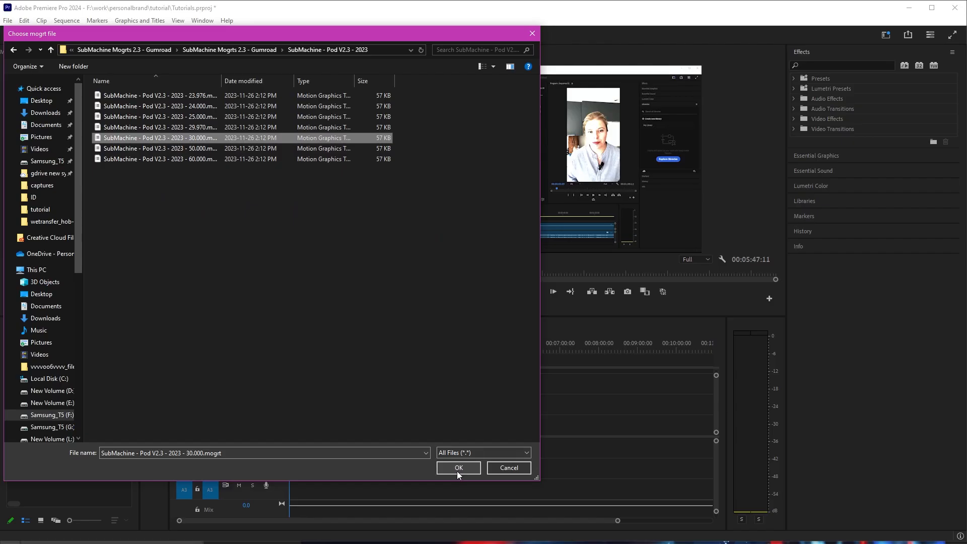
click(457, 467)
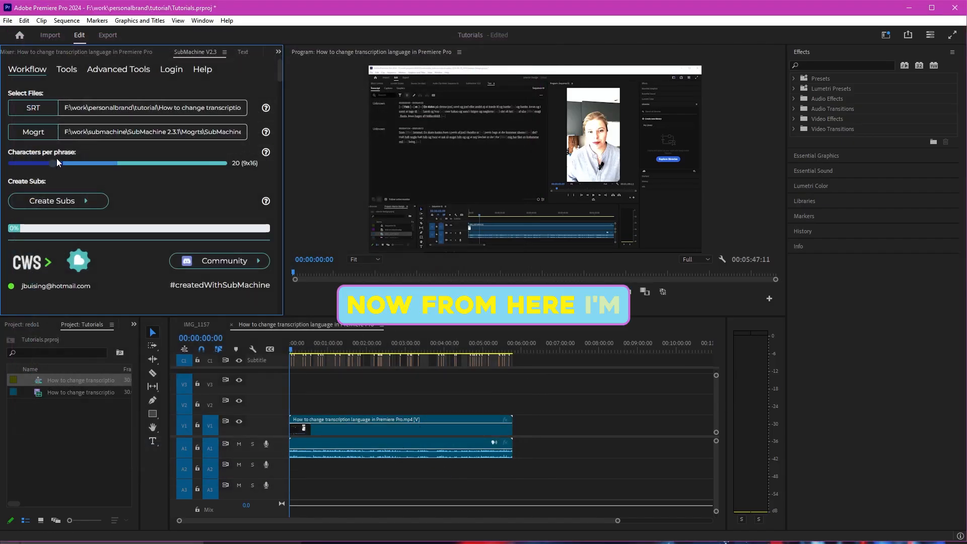
Set the characters per phrase to 15 (9x16) and generate the subtitles with SubMachine.
drag(53, 164, 41, 164)
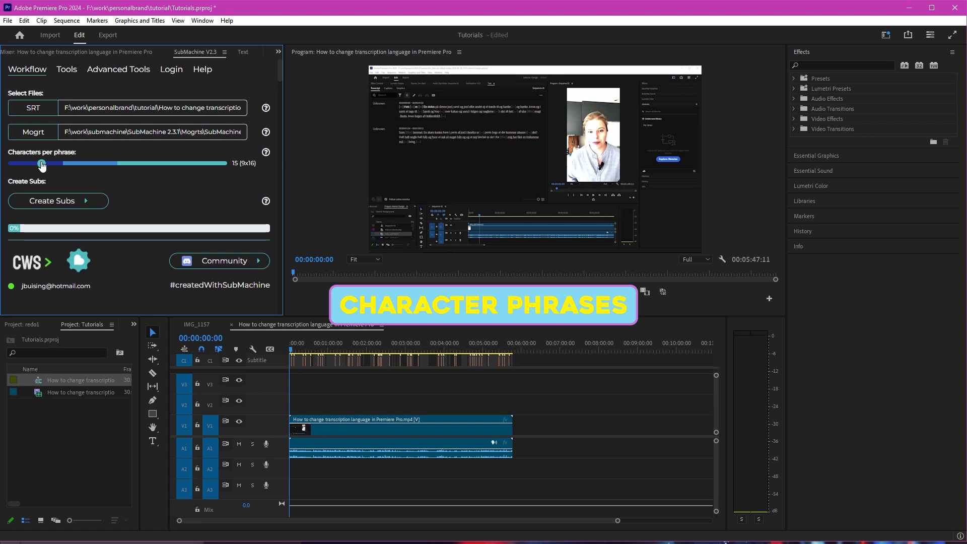
click(72, 202)
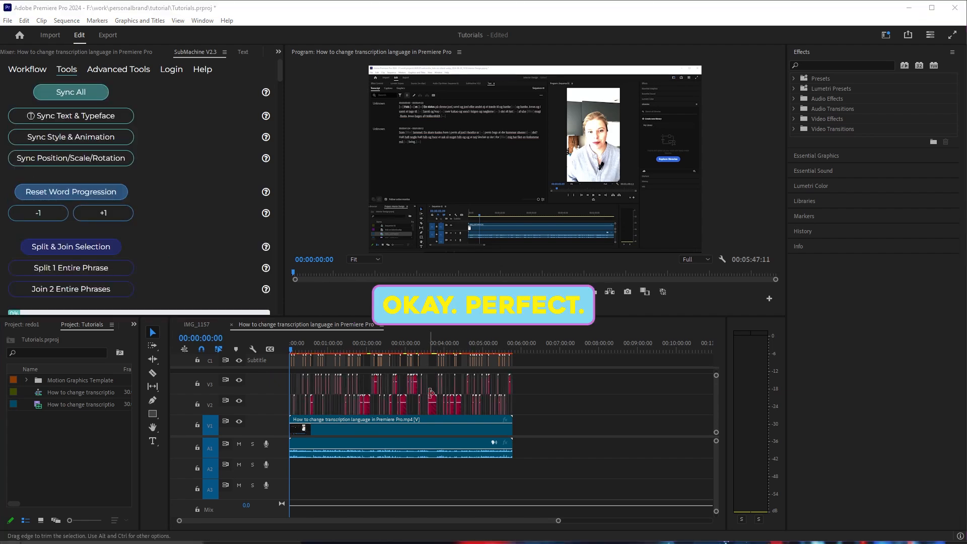
Preview the first subtitle at 00:00:00:15 and hide the original Subtitle caption track C1.
drag(558, 521, 387, 515)
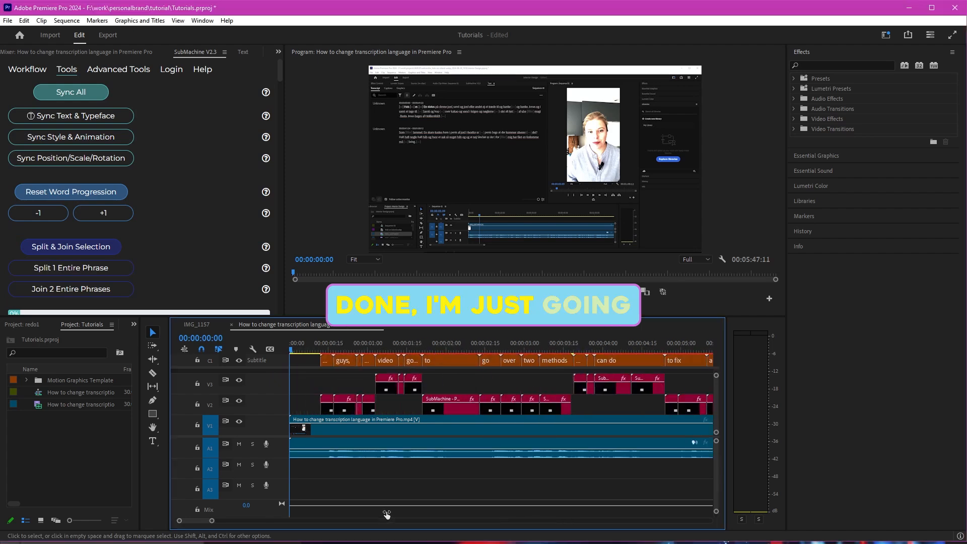
click(326, 347)
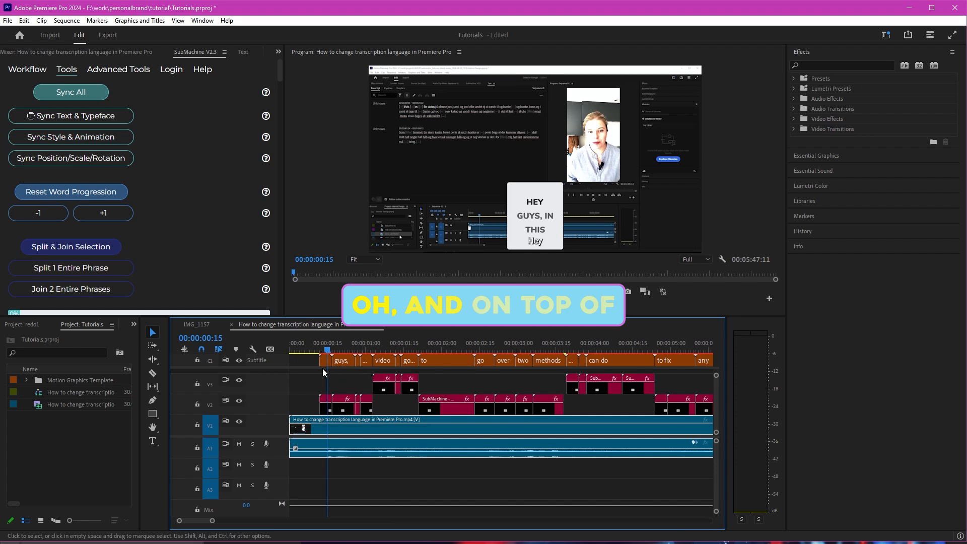
click(239, 360)
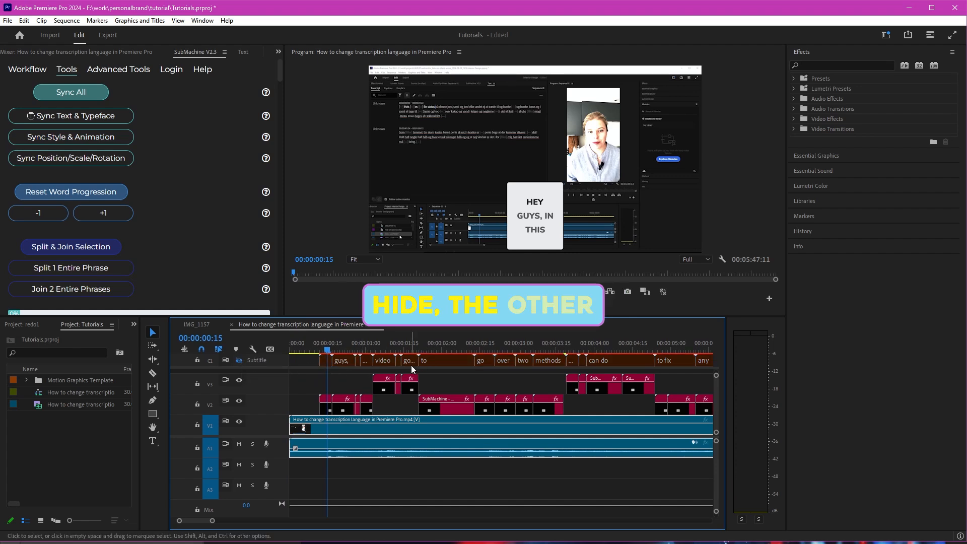
click(243, 360)
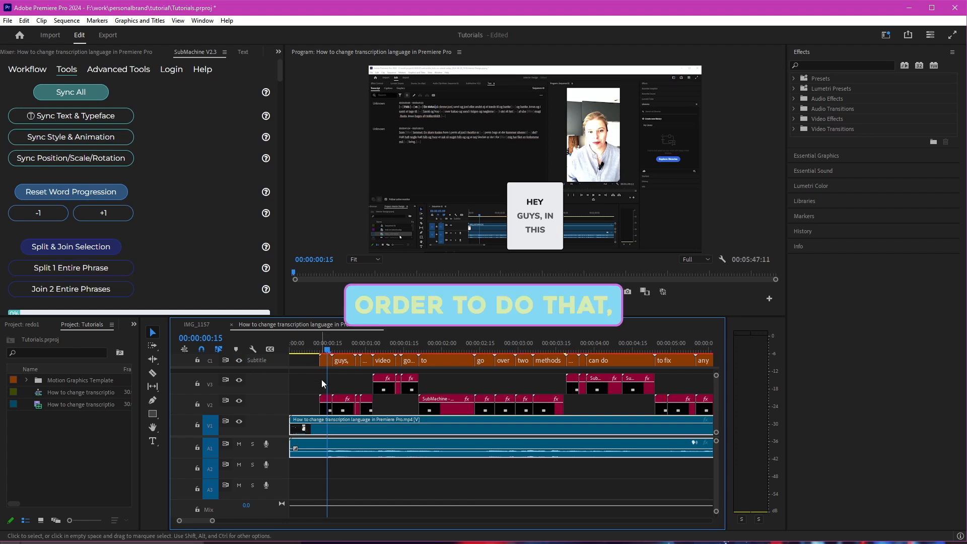
click(240, 359)
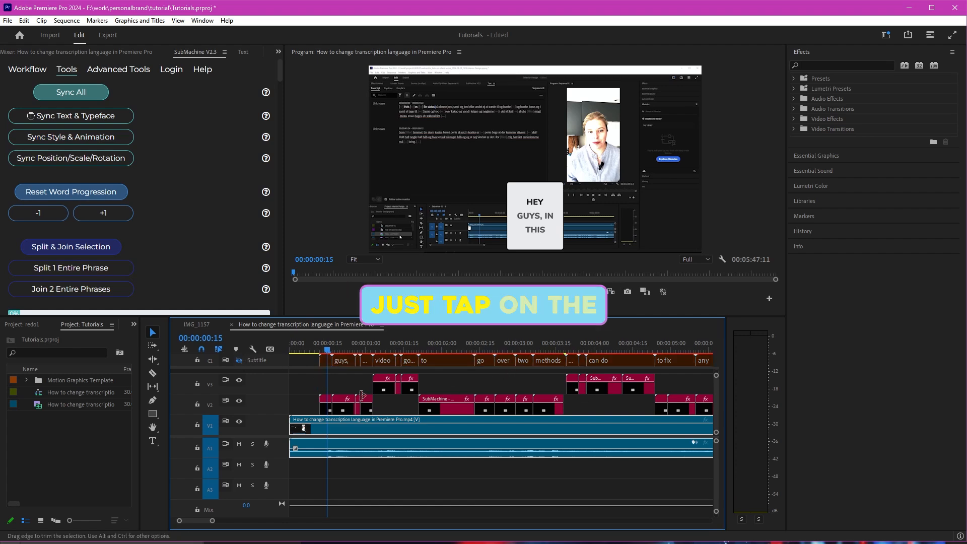
Select the first subtitle clip on V2 and set its font to Heavitas Regular in Essential Graphics.
click(325, 409)
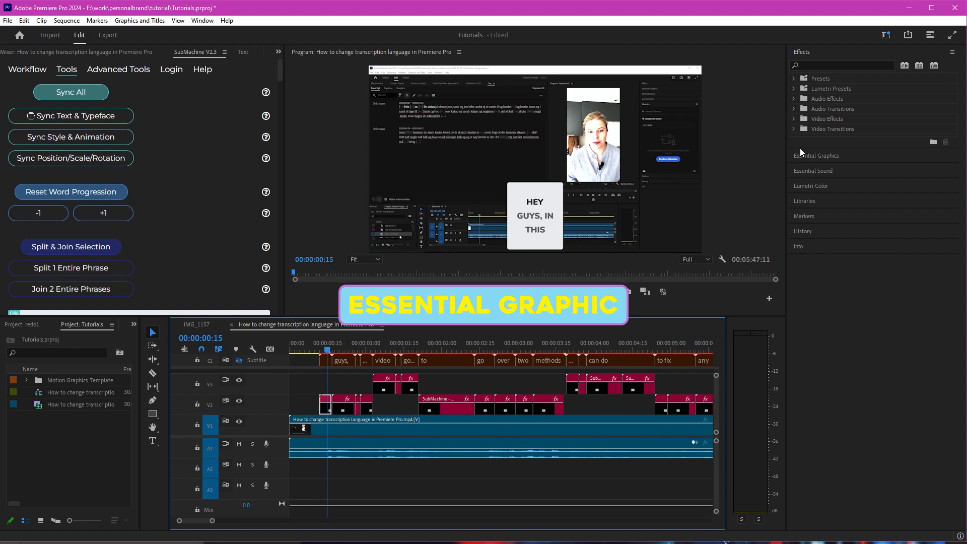
click(810, 156)
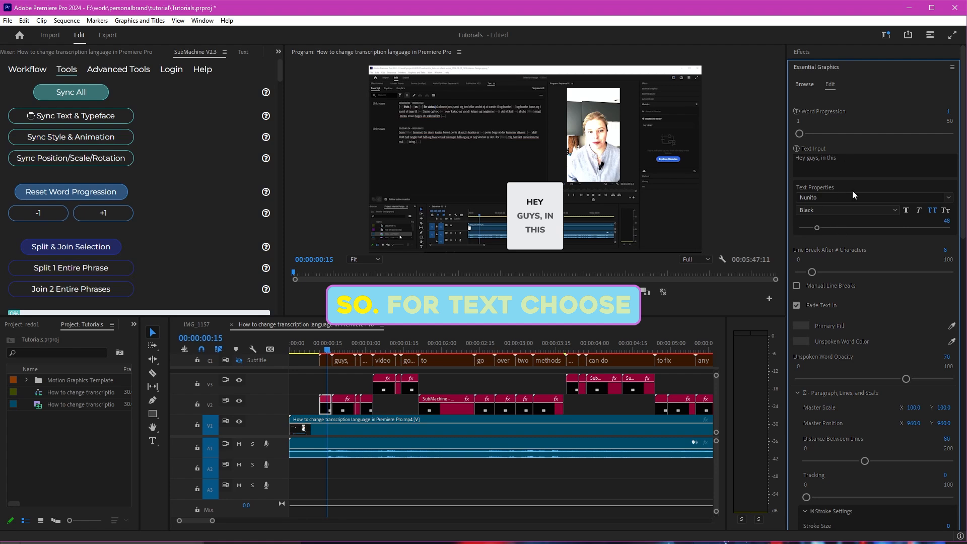
click(936, 195)
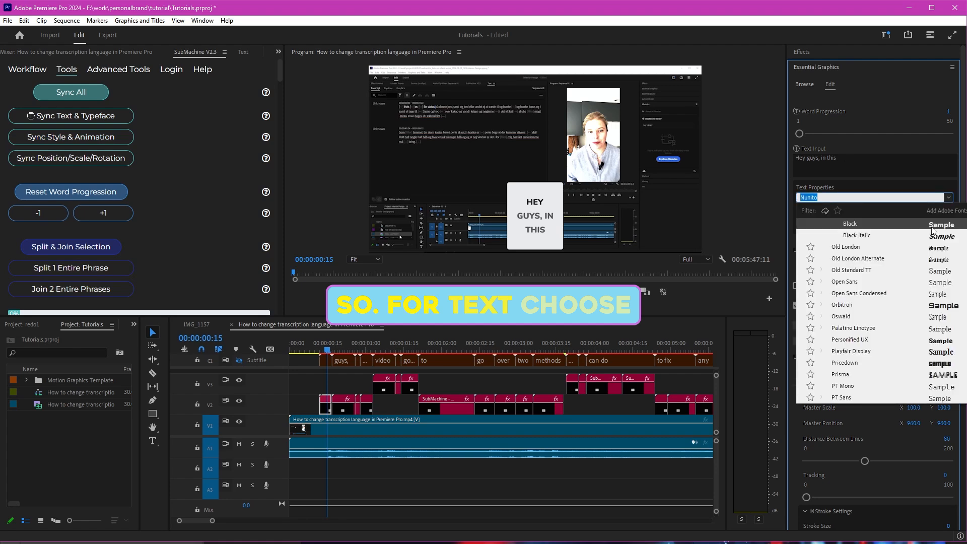
scroll(876, 317, down, 5)
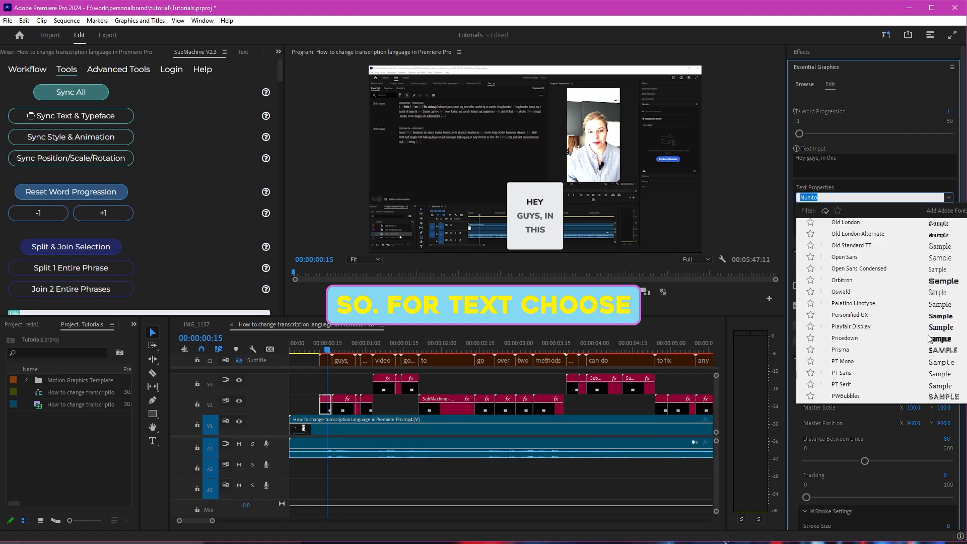
scroll(876, 310, down, 7)
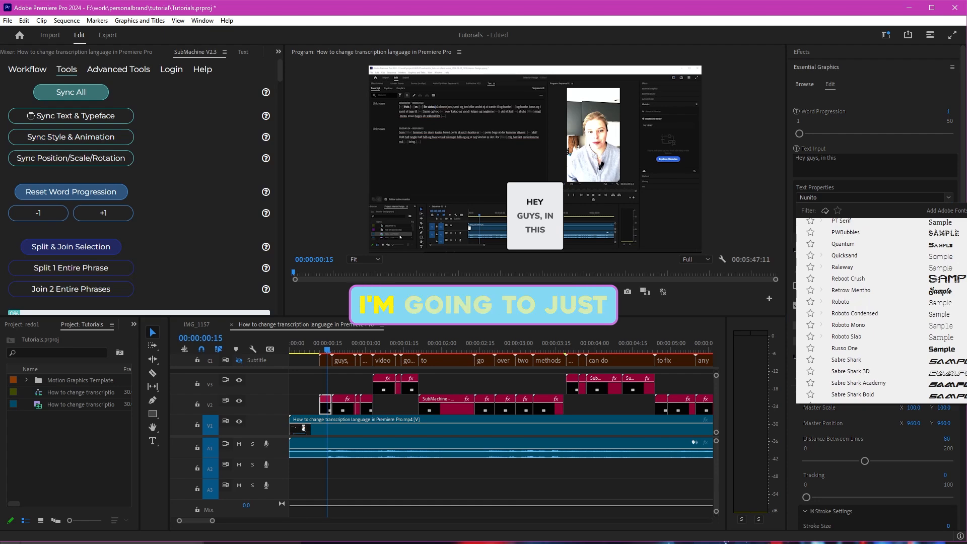
scroll(876, 310, down, 3)
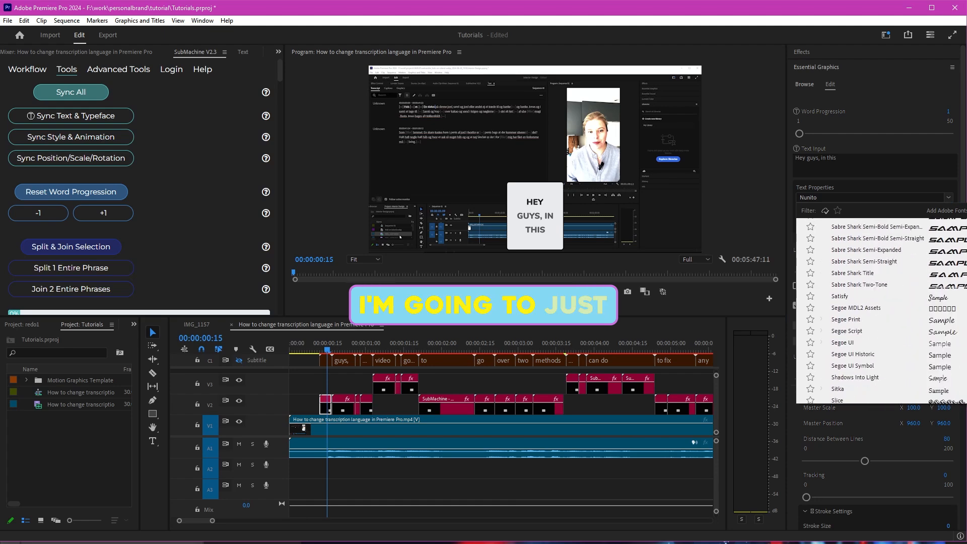
scroll(876, 309, down, 14)
scroll(876, 310, up, 15)
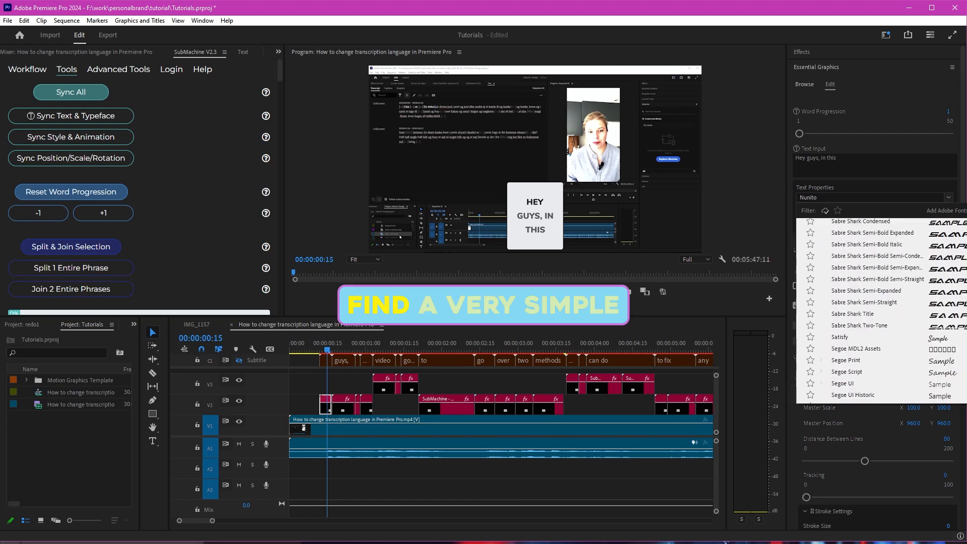
scroll(876, 310, up, 8)
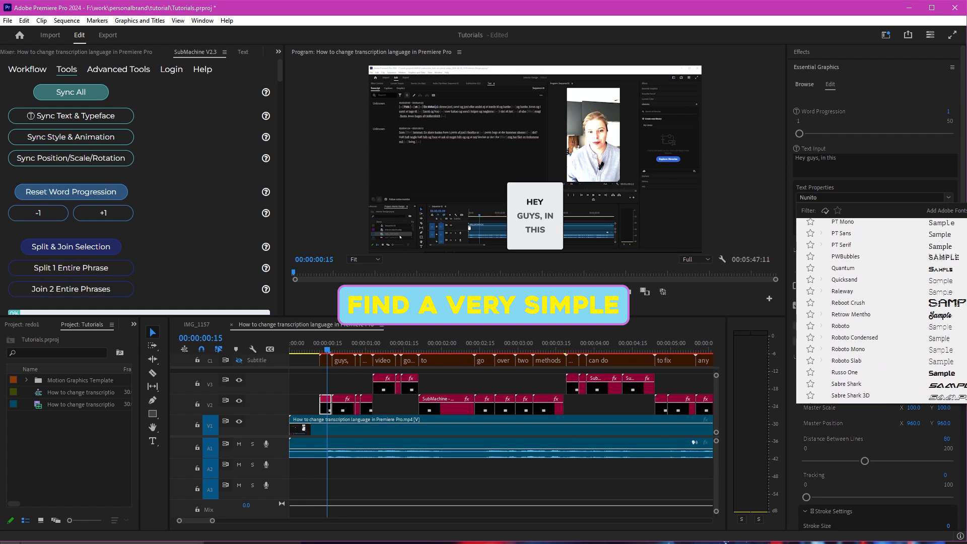
scroll(876, 310, up, 7)
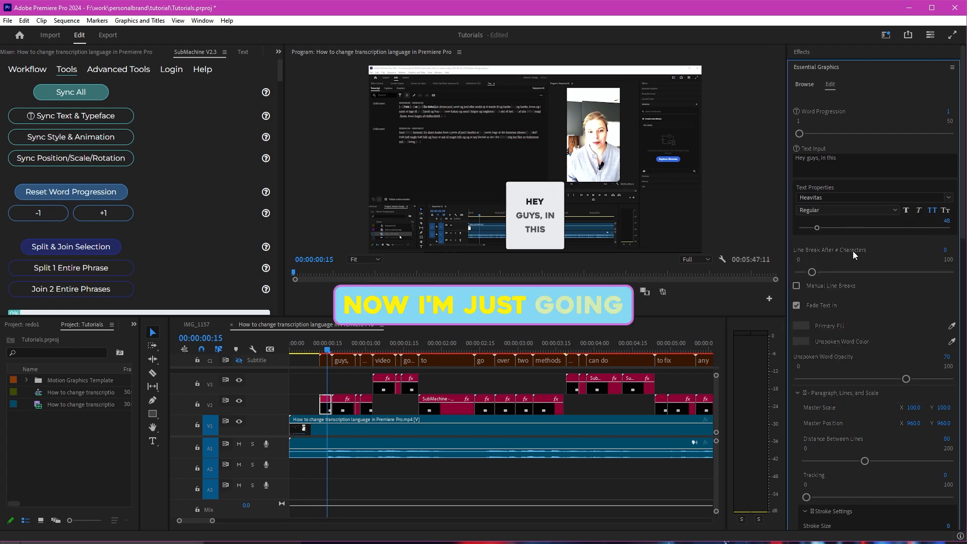
Set the subtitle's Line Break After # Characters value to 45 so the phrase fits on one line.
click(945, 249)
text(45)
key(Return)
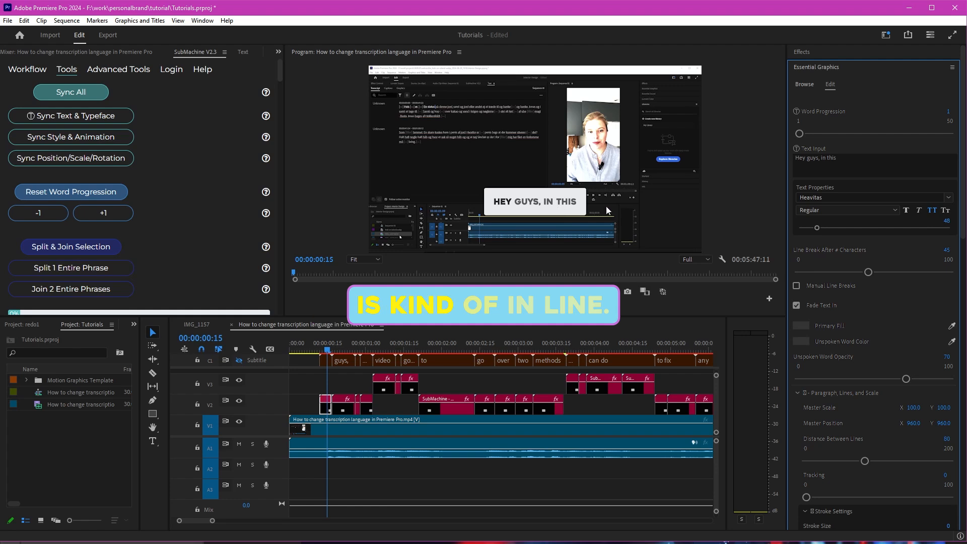
Tighten the subtitle's background box by setting BG Y Padding and BG X Padding to 40.
drag(963, 226, 964, 276)
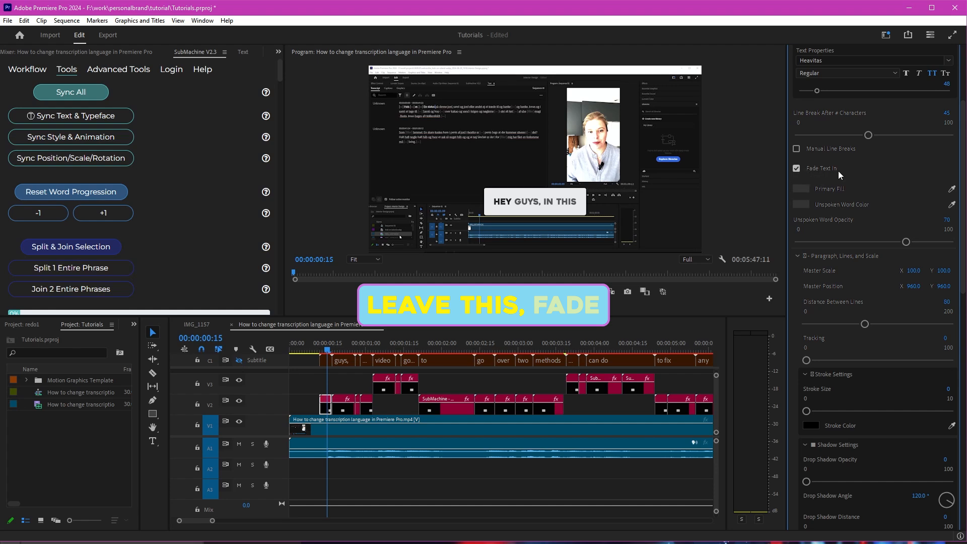
mouse_move(961, 214)
mouse_down()
mouse_move(955, 421)
mouse_move(959, 376)
mouse_up()
click(947, 338)
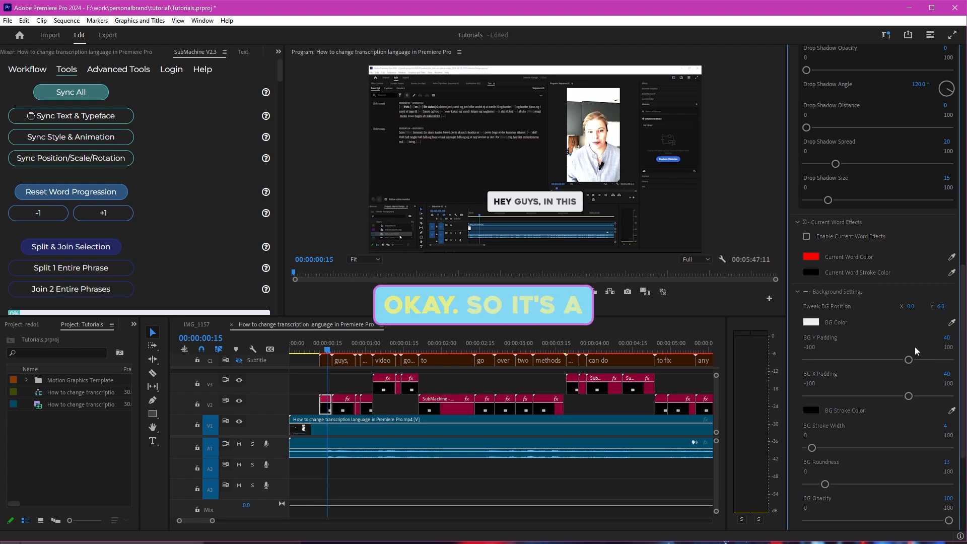
Change the subtitle's BG Color to the teal blue 3CC1D9.
scroll(931, 325, up, 5)
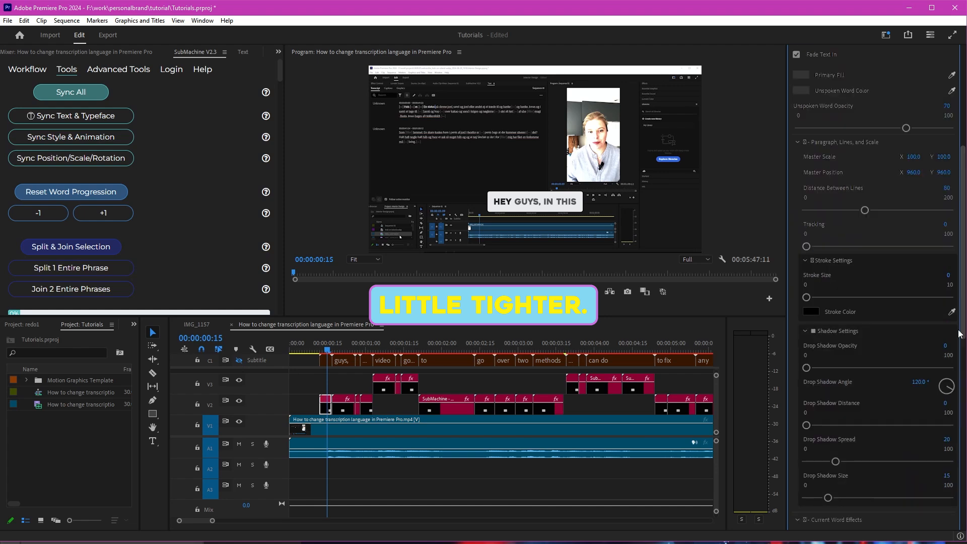
scroll(956, 401, down, 5)
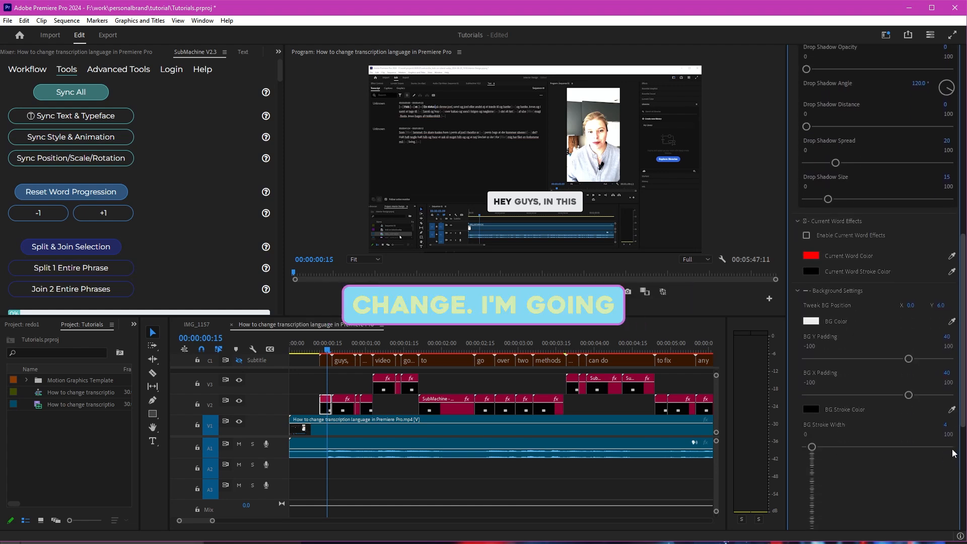
click(810, 321)
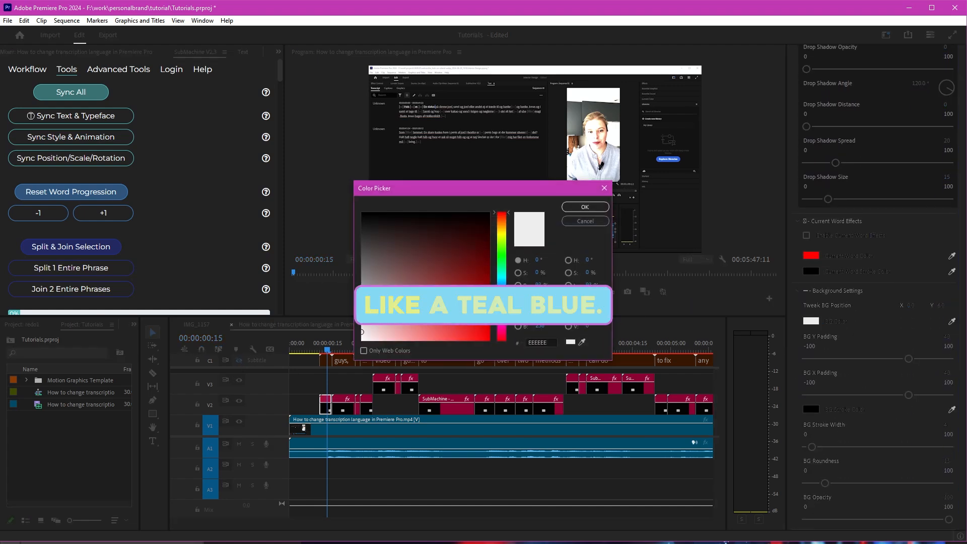
click(502, 280)
drag(443, 333, 448, 328)
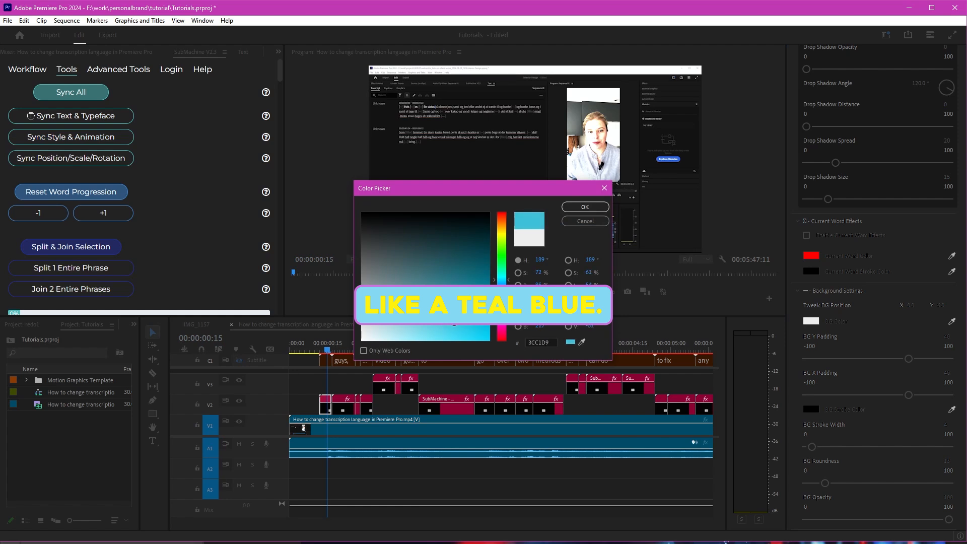
click(584, 207)
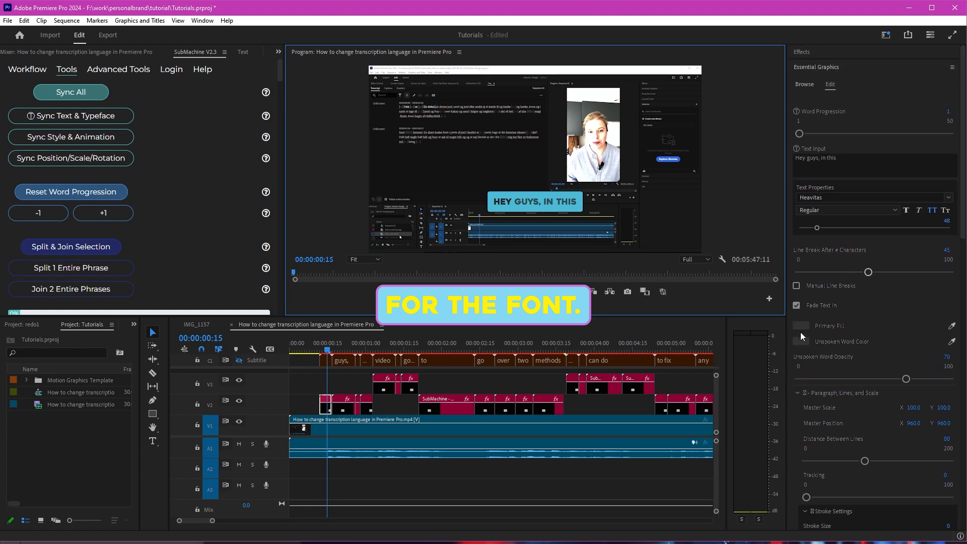
Set the subtitle's Primary Fill to the bright yellow F0FF00.
click(800, 331)
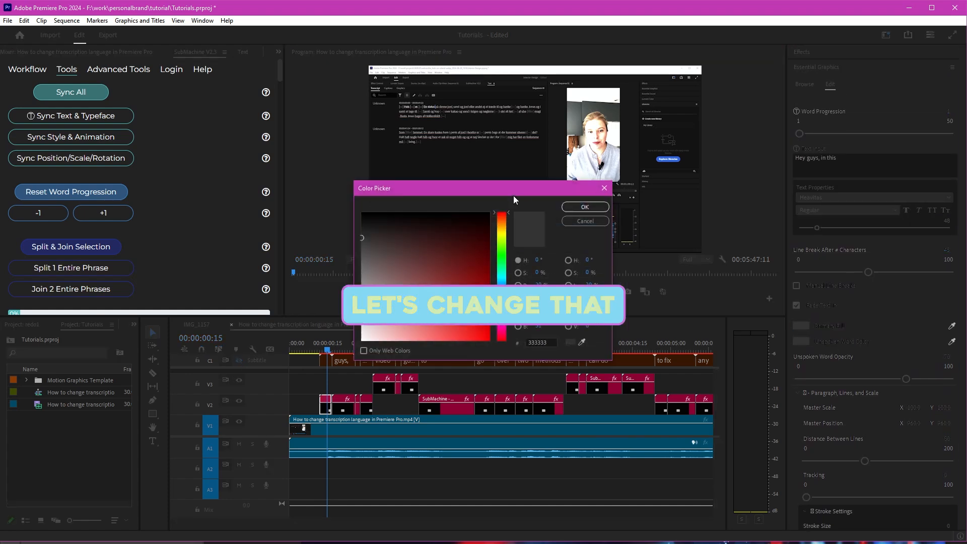
drag(519, 189, 763, 251)
click(745, 298)
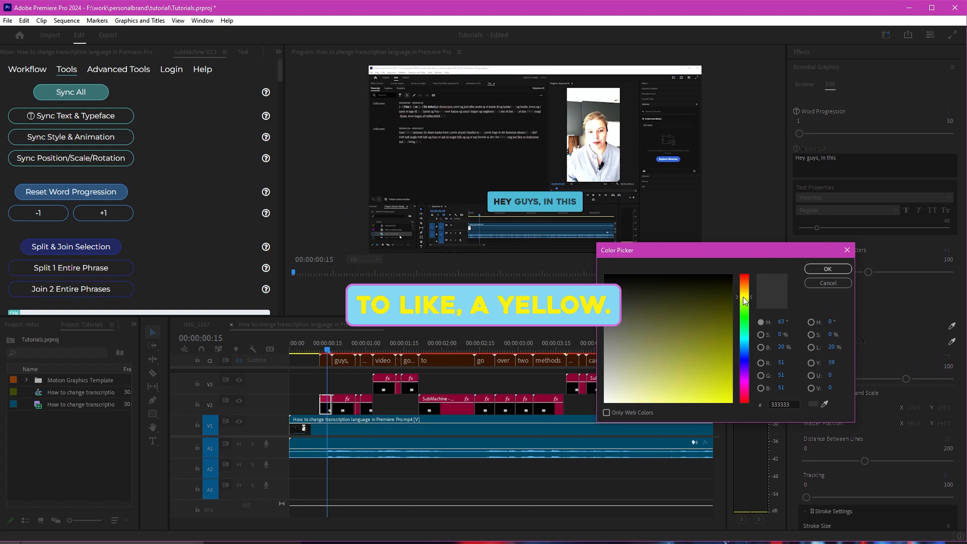
drag(697, 316, 731, 394)
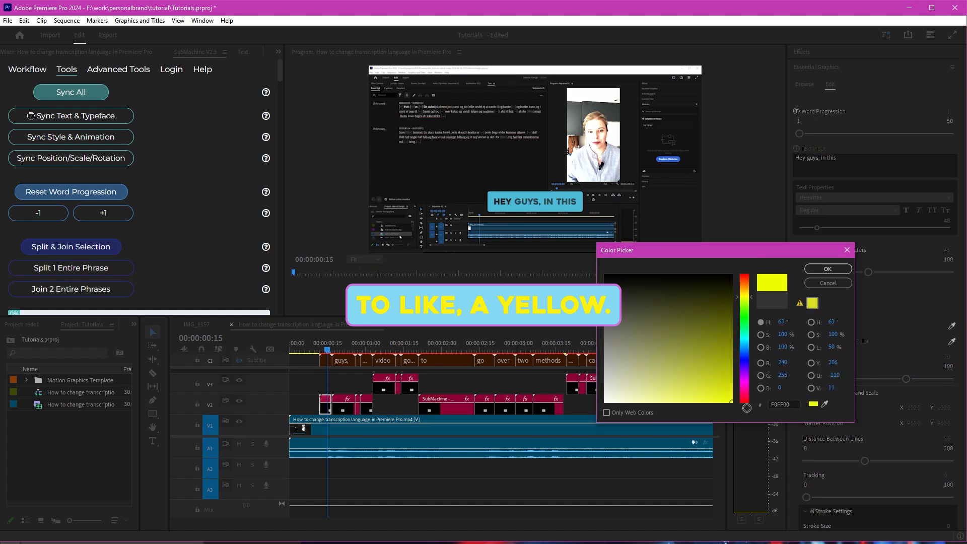
click(844, 270)
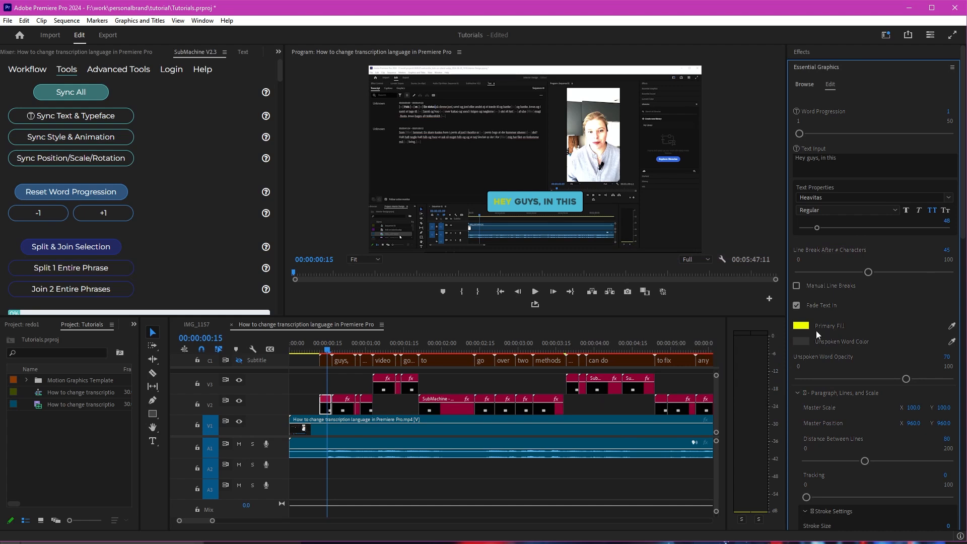
Set the subtitle's Unspoken Word Color to the faded yellow FFF5A2.
click(803, 341)
click(749, 297)
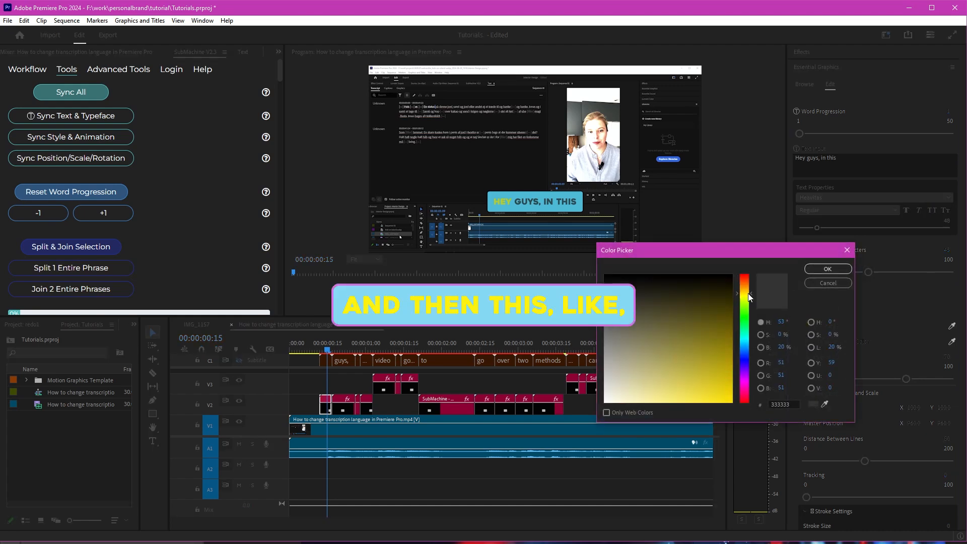
mouse_move(719, 308)
mouse_down()
mouse_move(759, 405)
mouse_move(680, 366)
mouse_move(742, 357)
mouse_move(633, 417)
mouse_up()
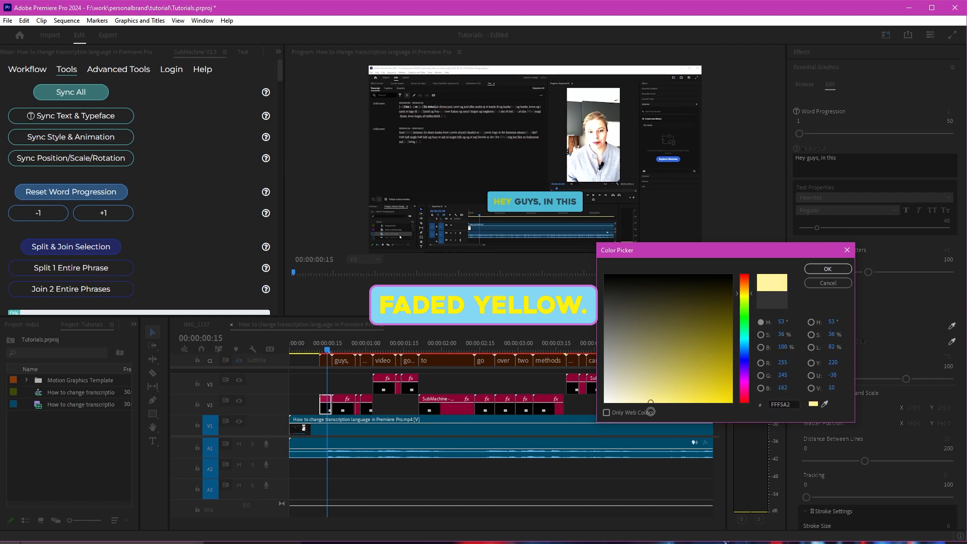
click(827, 269)
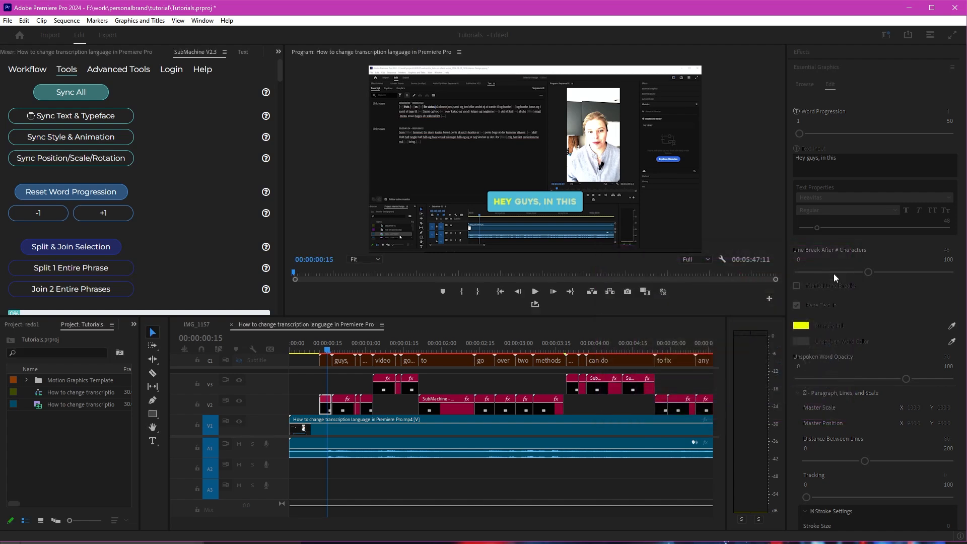
With the playhead at 00:00:00:13 on the styled first subtitle, select all subtitle clips through the end and run SubMachine's Sync All.
click(445, 365)
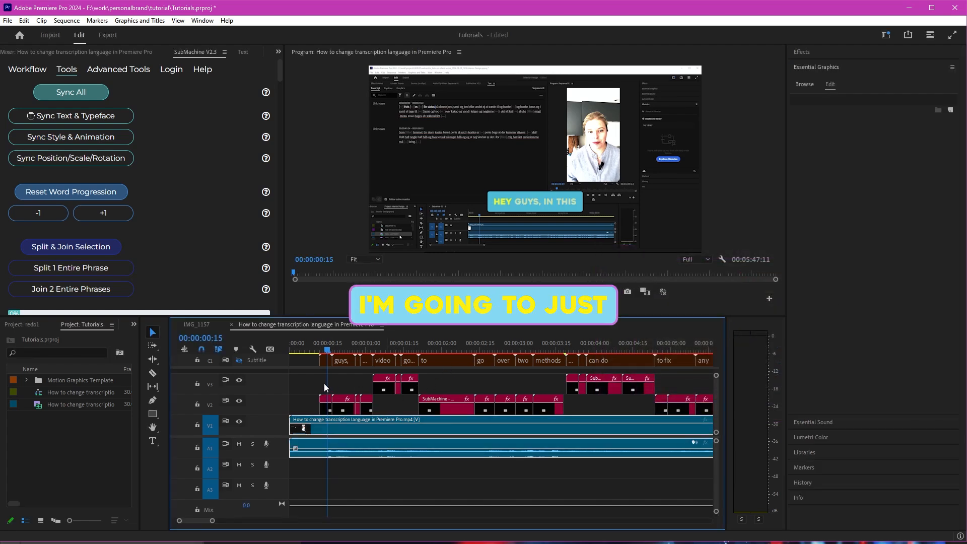
click(326, 350)
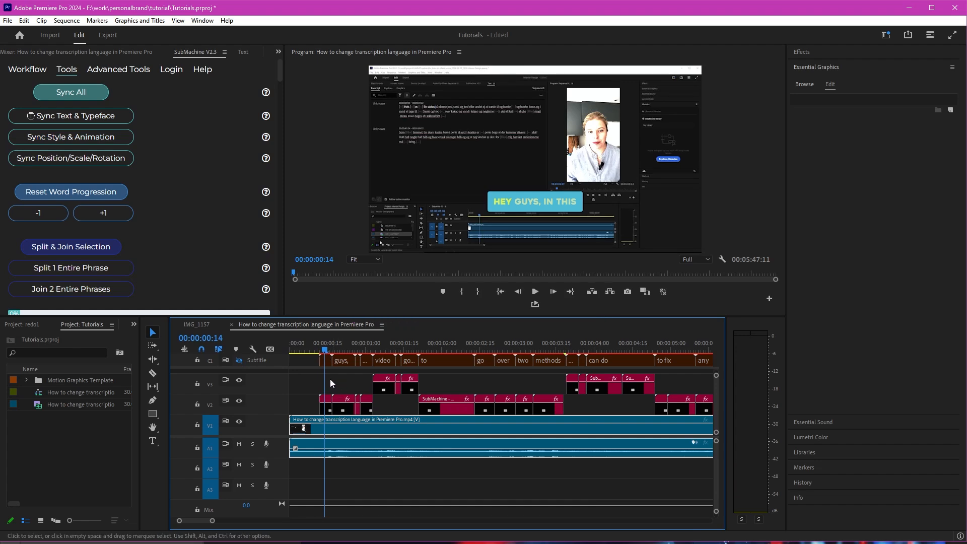
click(322, 351)
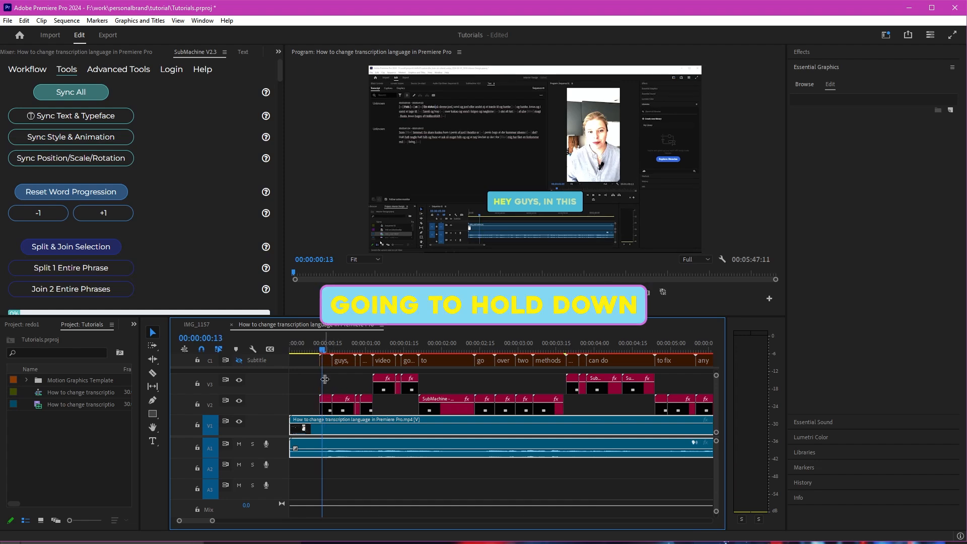
mouse_move(328, 381)
mouse_down()
mouse_move(334, 397)
mouse_move(730, 406)
mouse_move(314, 383)
mouse_up()
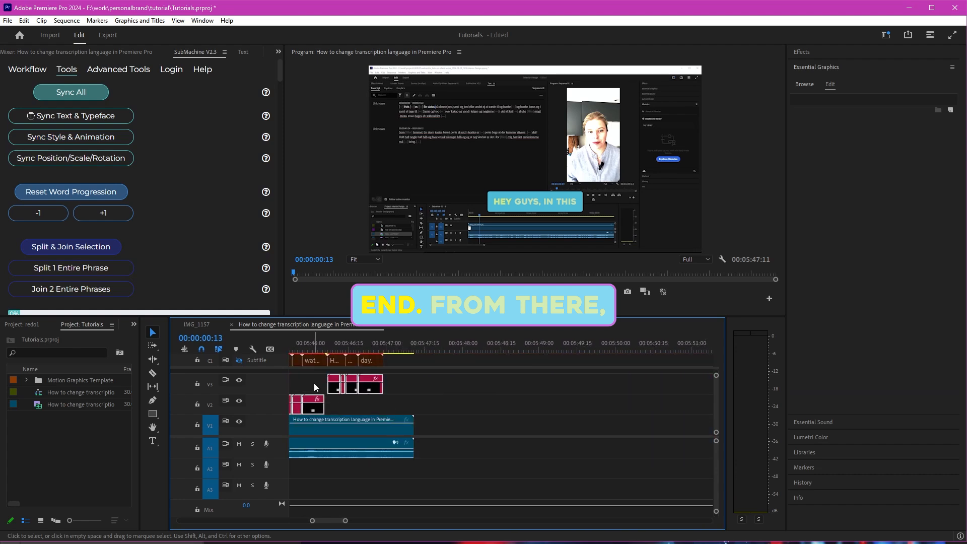
click(88, 93)
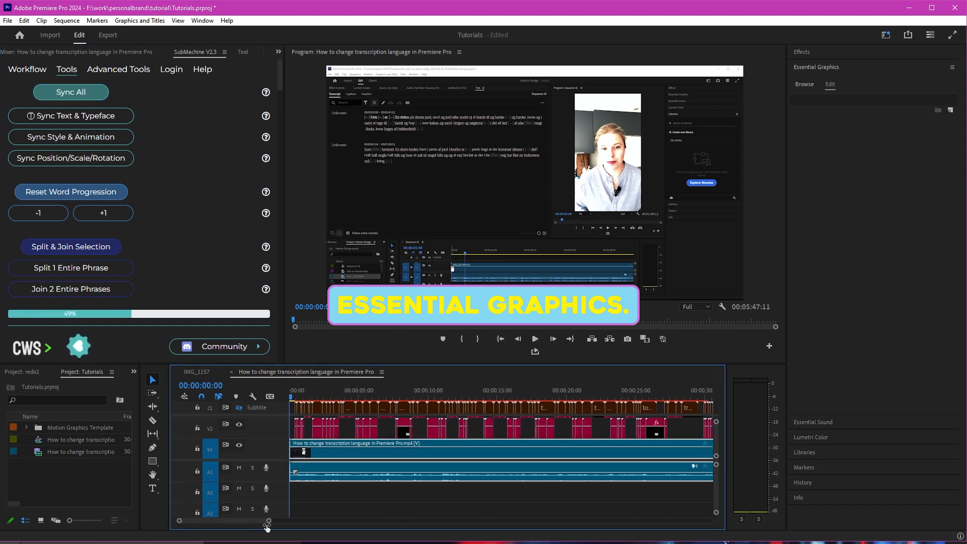
Scrub the timeline from the first phrase to 00:00:03:06 to check which subtitles received the new style.
drag(267, 523, 202, 521)
drag(361, 390, 464, 405)
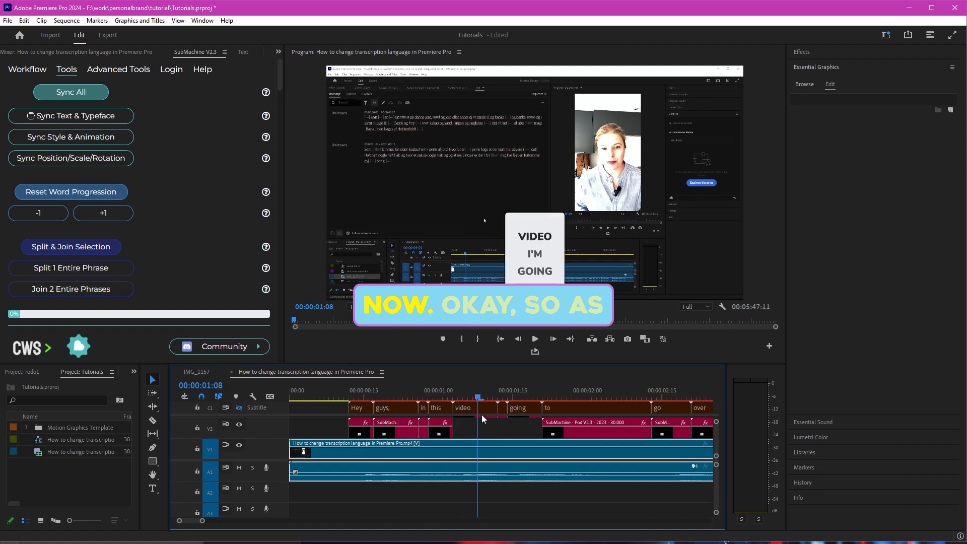
drag(527, 419, 579, 425)
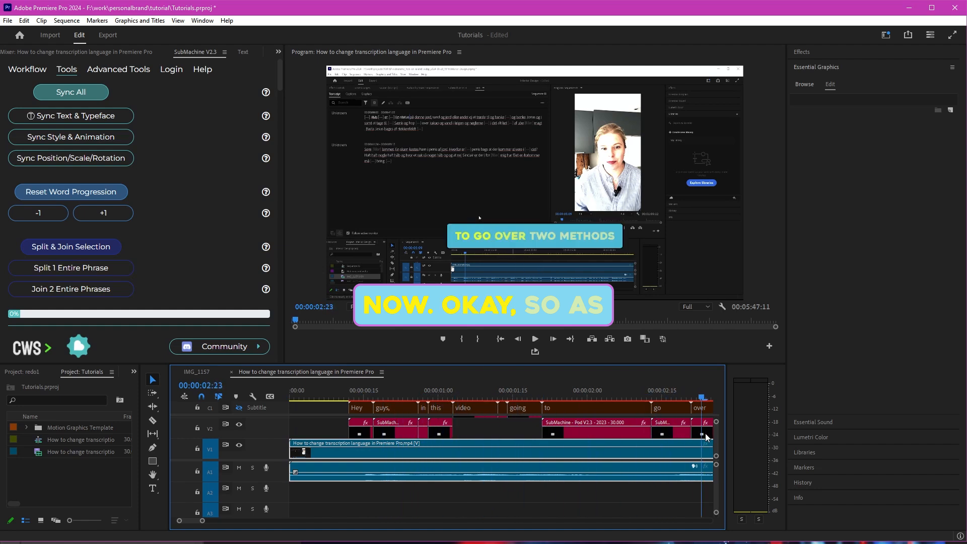
drag(706, 436, 518, 438)
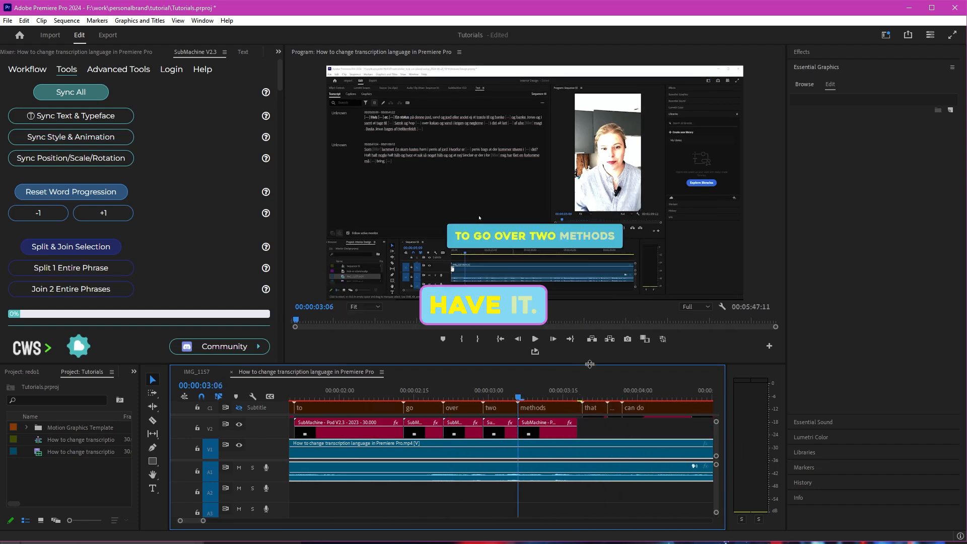
With the playhead at 00:00:00:20, try to sync the style by selecting the subtitle clips after the first ones and running Sync All.
drag(589, 364, 589, 283)
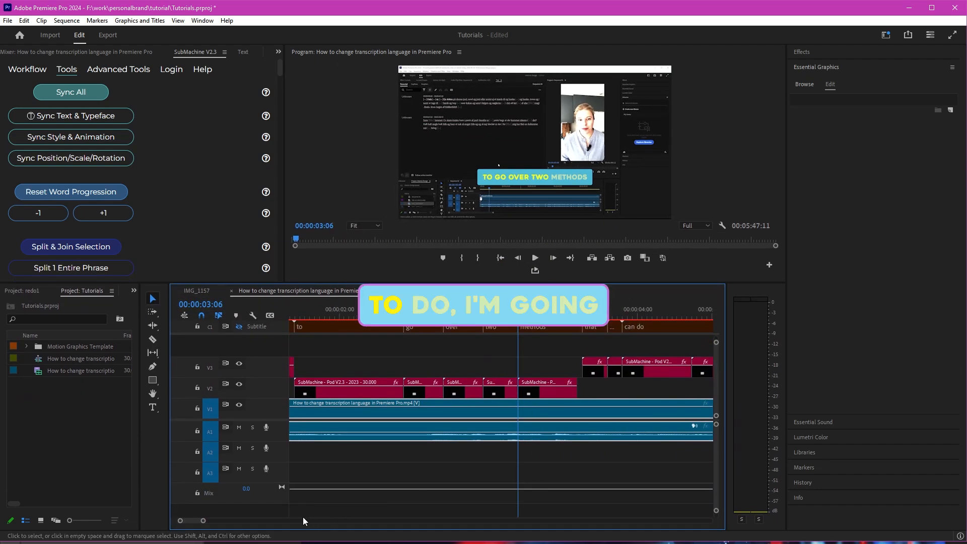
drag(203, 520, 236, 520)
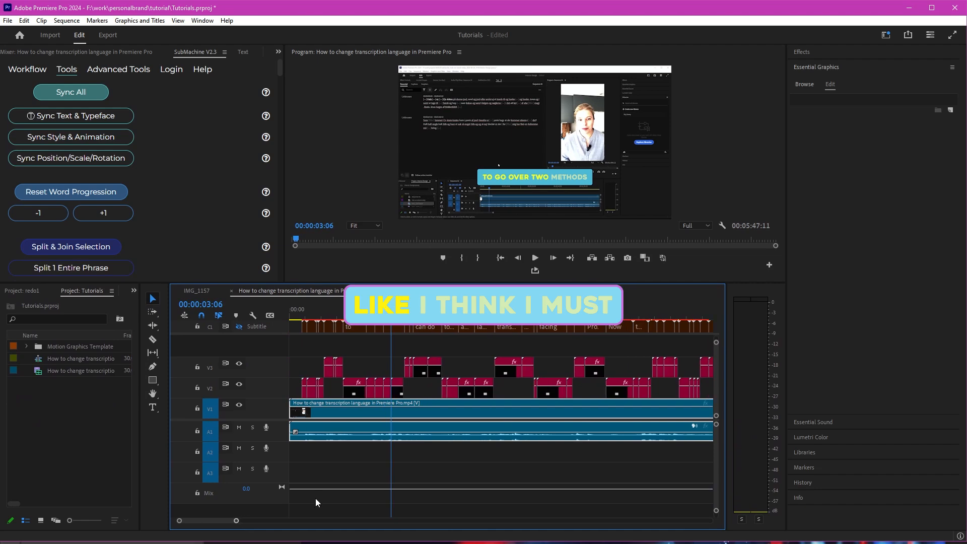
drag(391, 311, 751, 386)
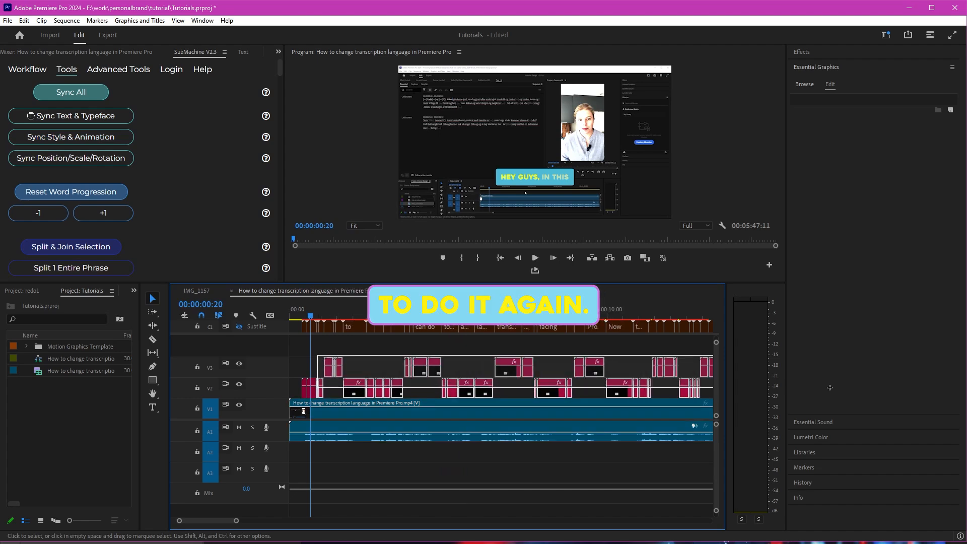
drag(829, 388, 965, 393)
click(80, 96)
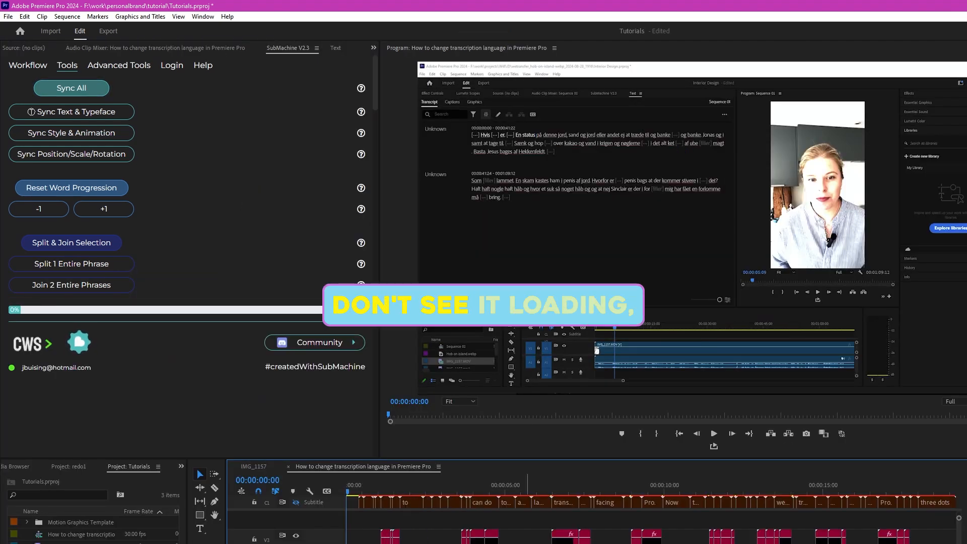
Play the opening and examine the first phrase's subtitle clips around 00:00:00:29, where the word "this" ends and "video" begins.
key(minus)
key(minus)
key(minus)
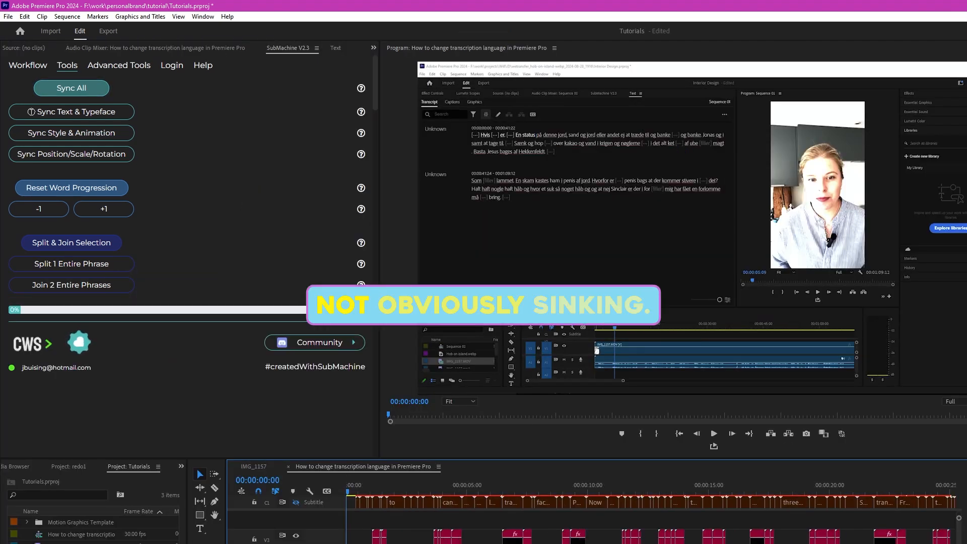
key(minus)
key(space)
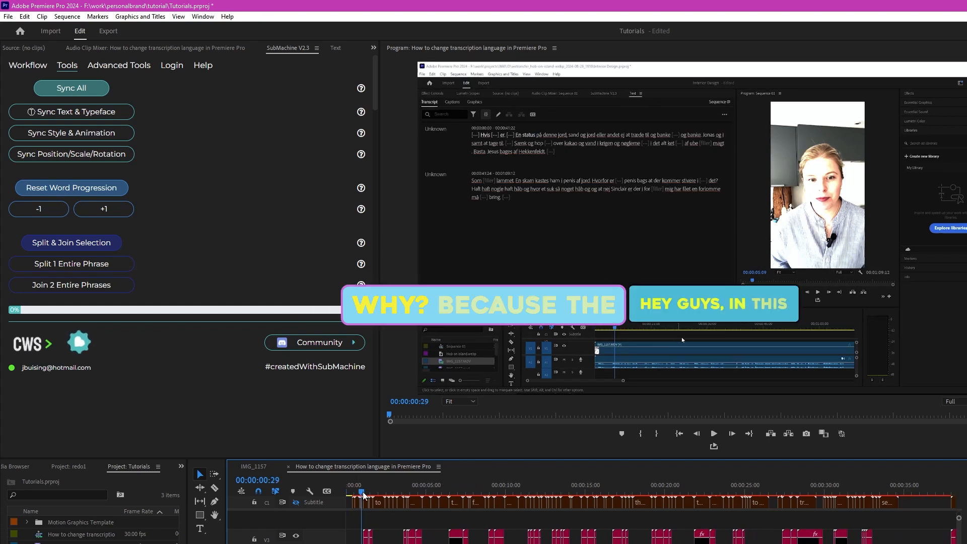
key(equal)
key(equal)
key(equal)
key(equal)
key(equal)
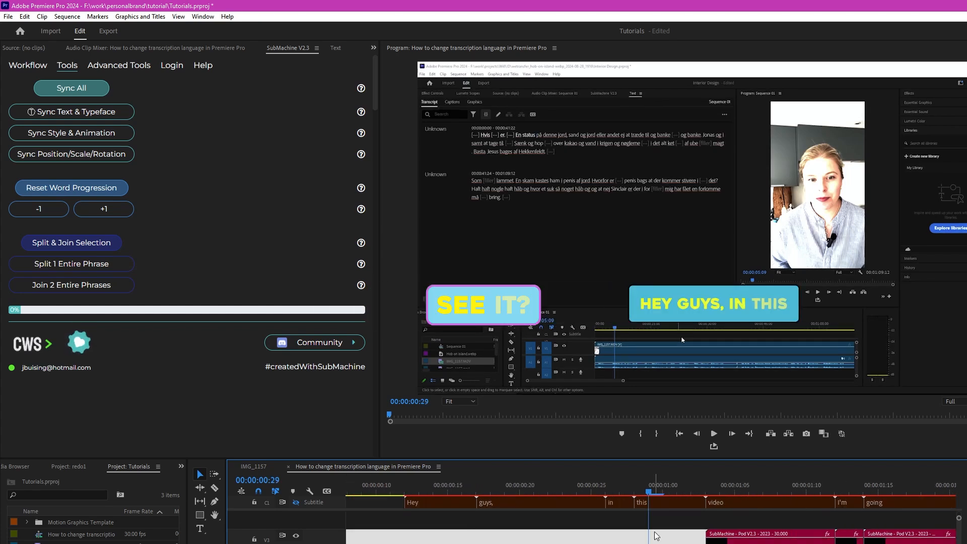
With the playhead at 00:00:01:01 on the word "this", select the subtitle clips from that word through the end and run Sync All.
drag(661, 538, 714, 543)
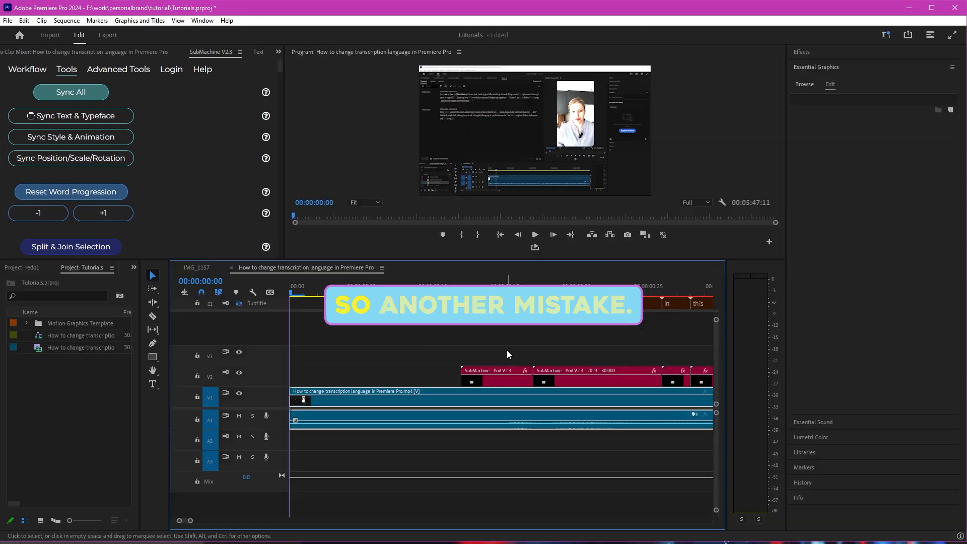
click(507, 349)
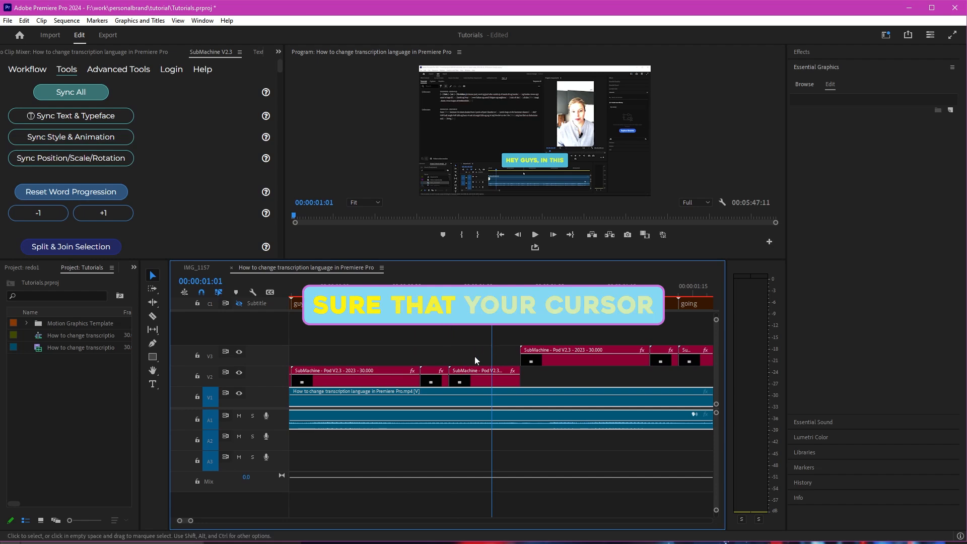
click(472, 350)
click(474, 349)
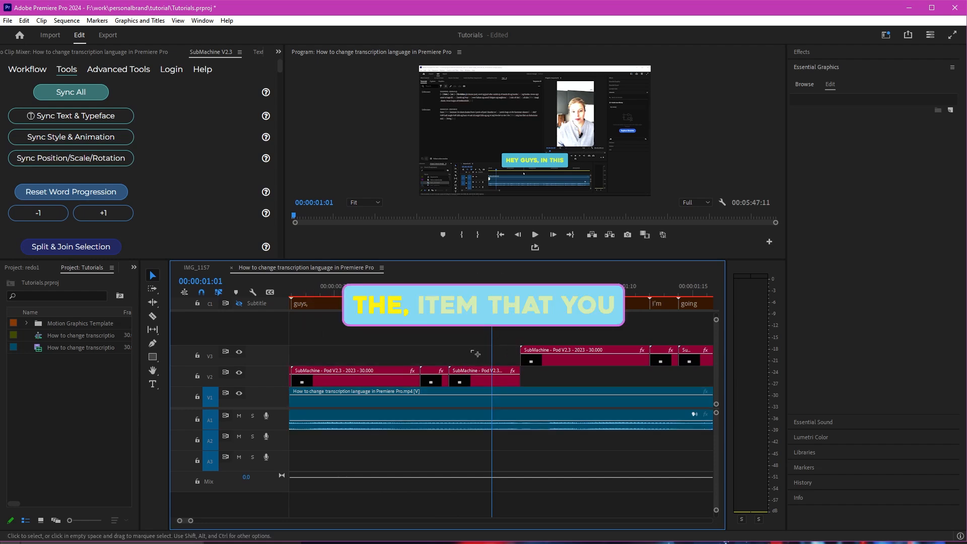
drag(471, 350, 656, 382)
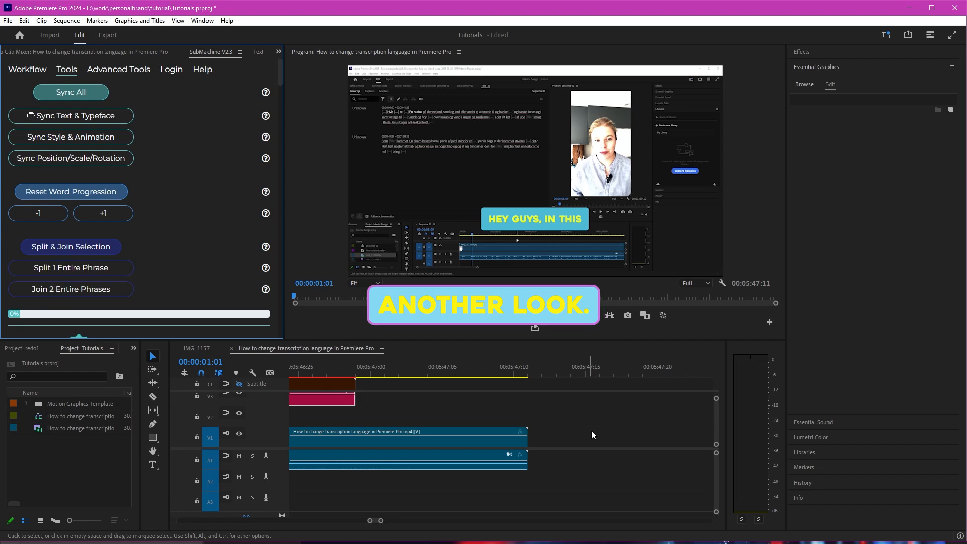
Deselect the clips, return to the sequence start and scrub the first phrase to 00:00:01:01 to check its animation.
click(614, 428)
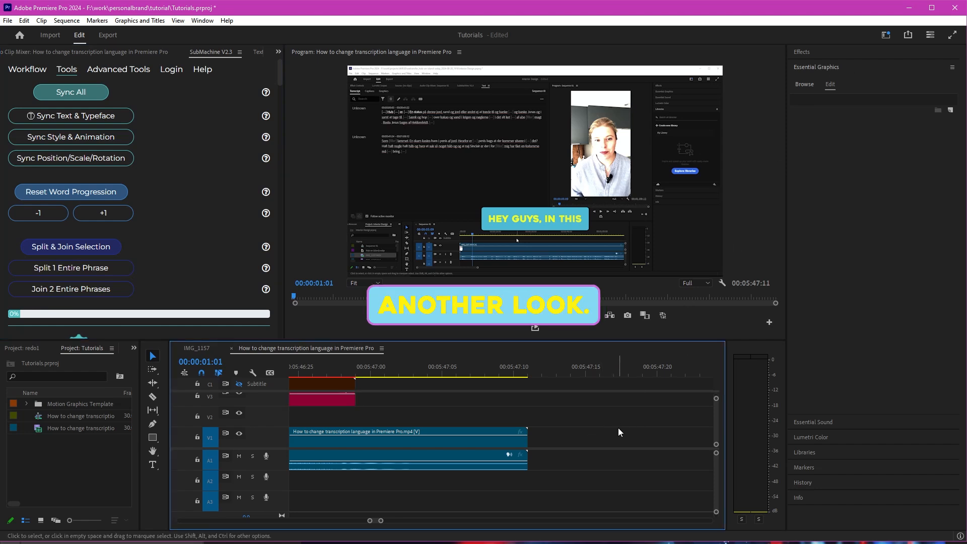
key(Home)
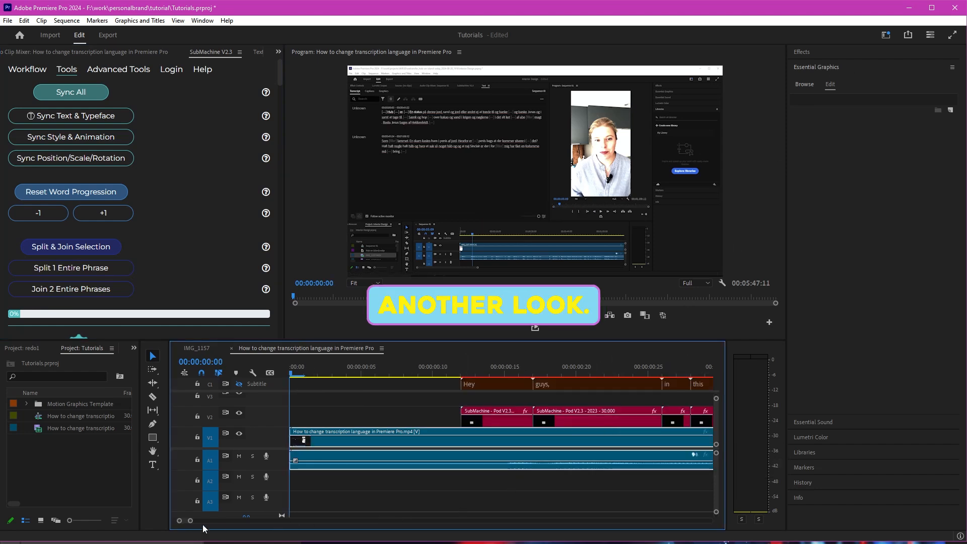
drag(191, 520, 247, 522)
click(342, 480)
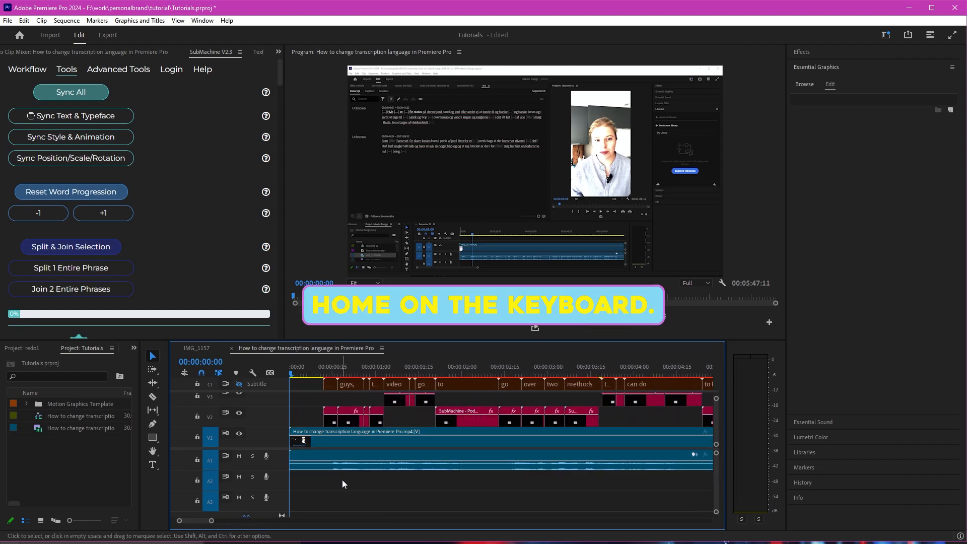
click(323, 373)
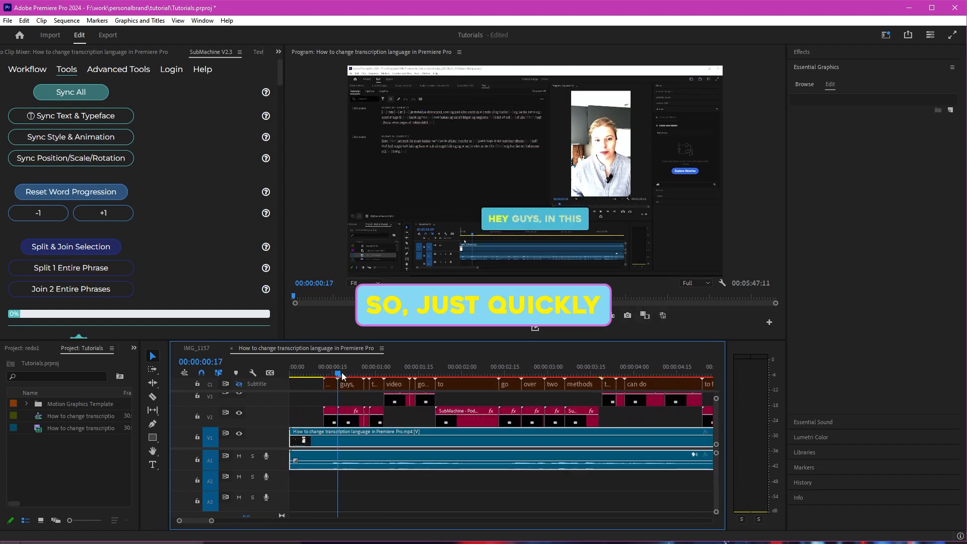
drag(341, 375, 242, 434)
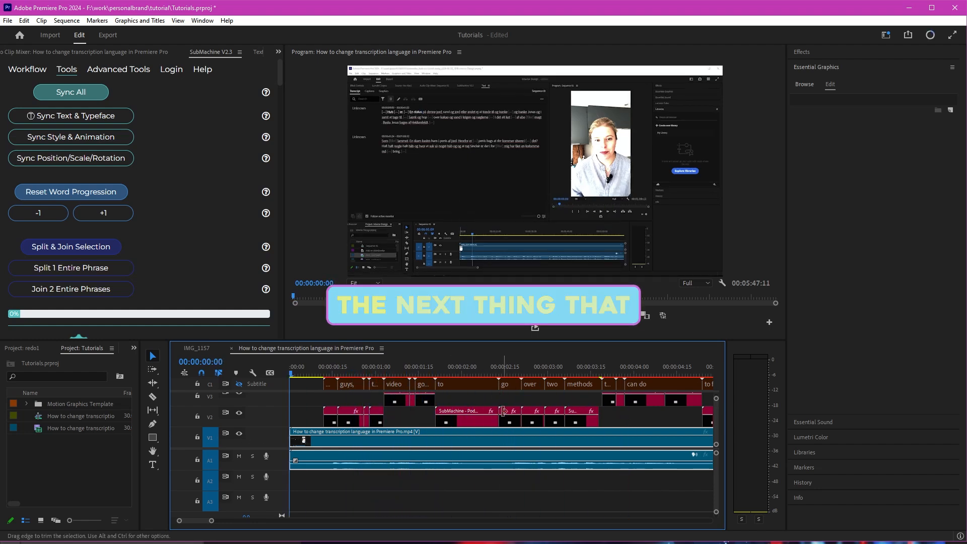
drag(296, 375, 380, 385)
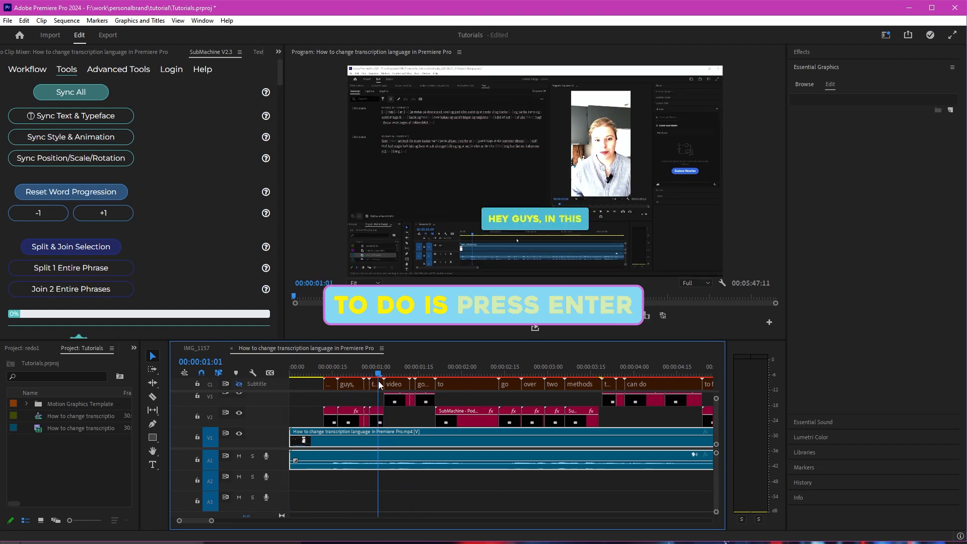
Clear the clip selection and render the sequence previews.
click(480, 396)
click(479, 396)
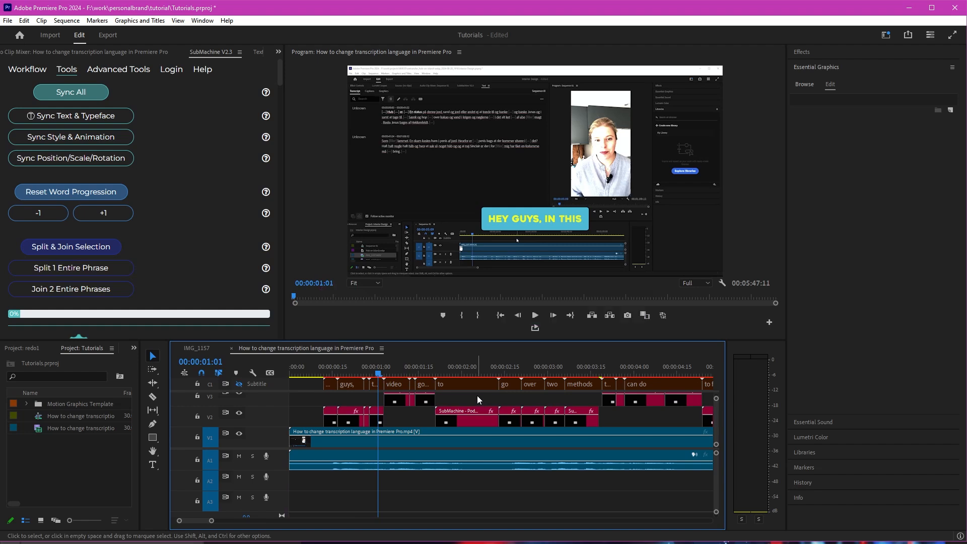
key(Return)
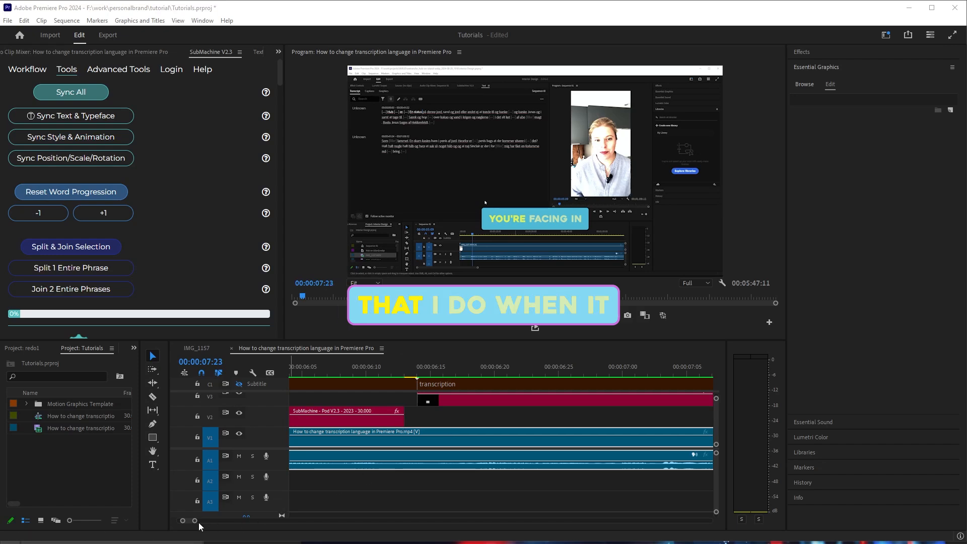
Review the rendered subtitle clips between 00:00:02:00 and 00:00:08:00 for gaps, with the playhead at 00:00:03:10.
drag(196, 521, 219, 521)
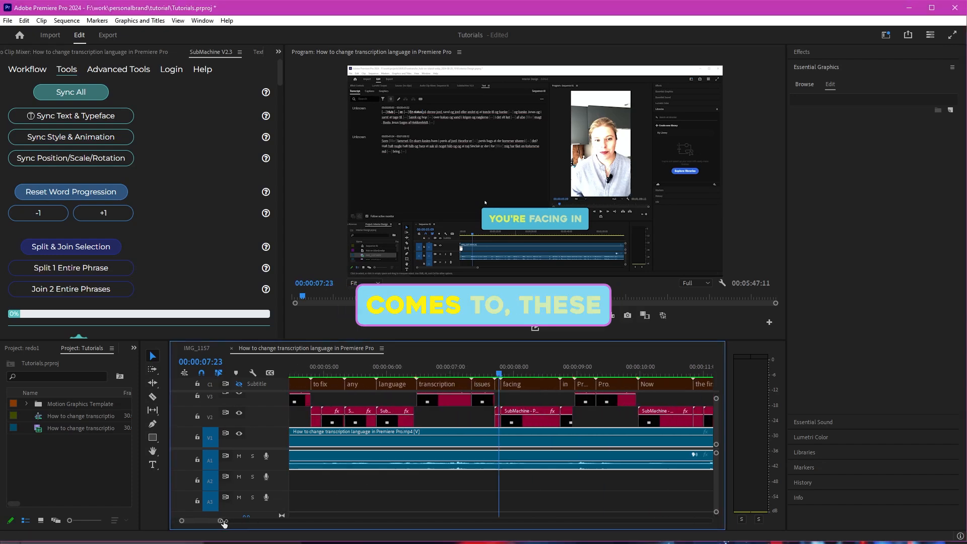
scroll(541, 390, up, 3)
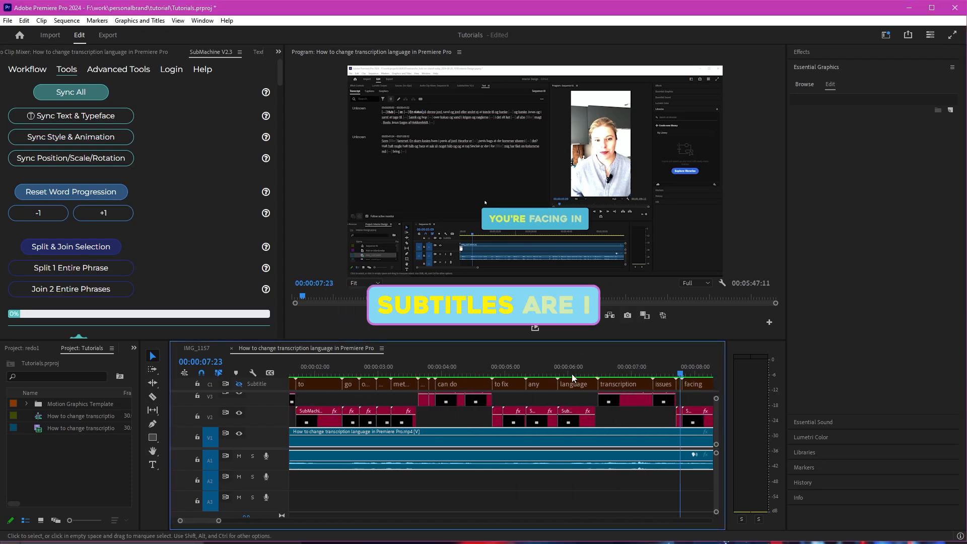
key(Up)
drag(448, 368, 399, 397)
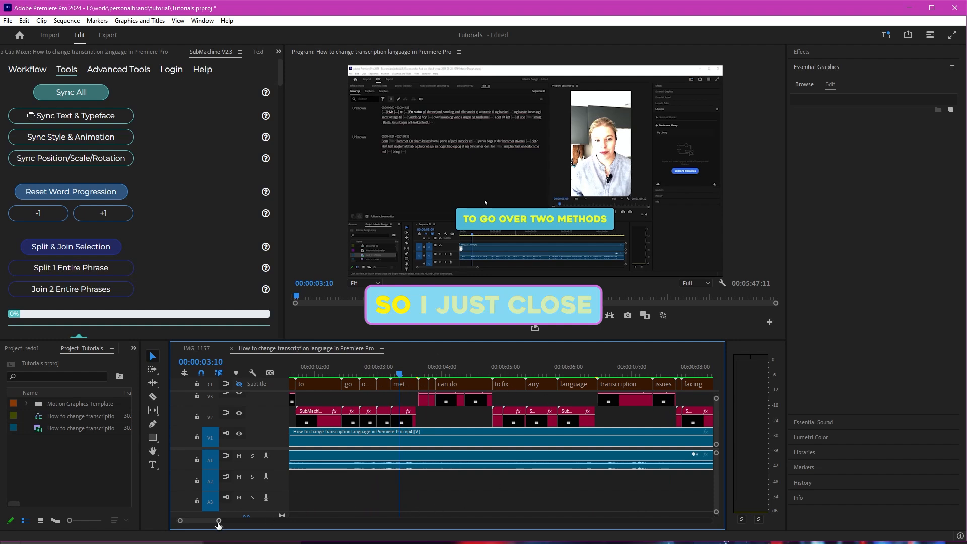
Extend the end of the "methods" subtitle clip to close the gap before the "that" clip.
drag(218, 523, 192, 522)
drag(622, 414, 627, 414)
scroll(534, 467, down, 5)
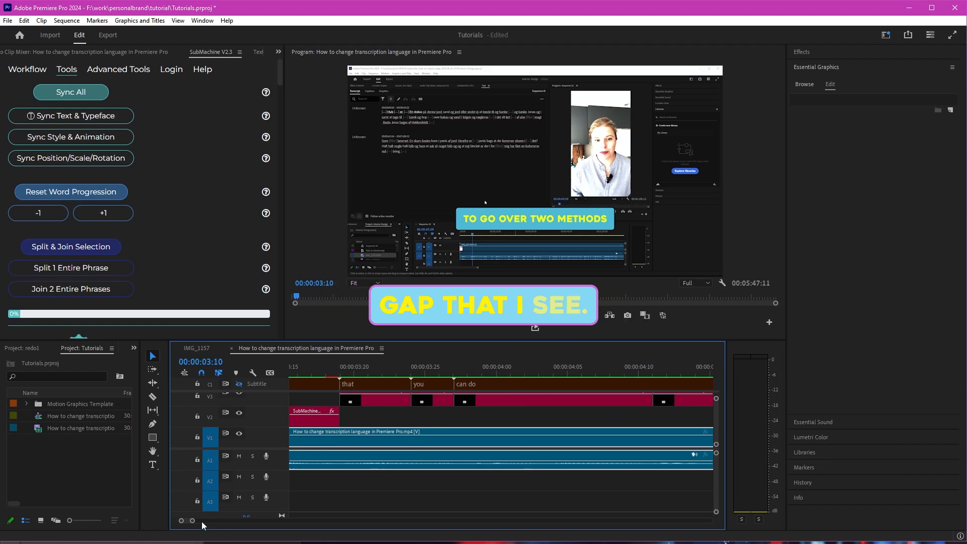
drag(194, 521, 227, 520)
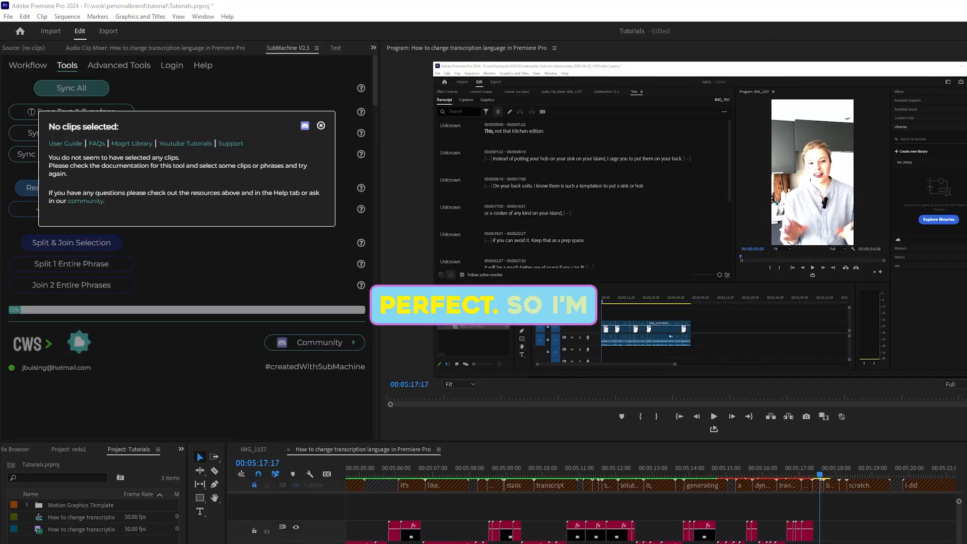
Render the sequence previews after checking the subtitles around 00:05:13:20, and stop playback at 00:00:01:07.
click(856, 514)
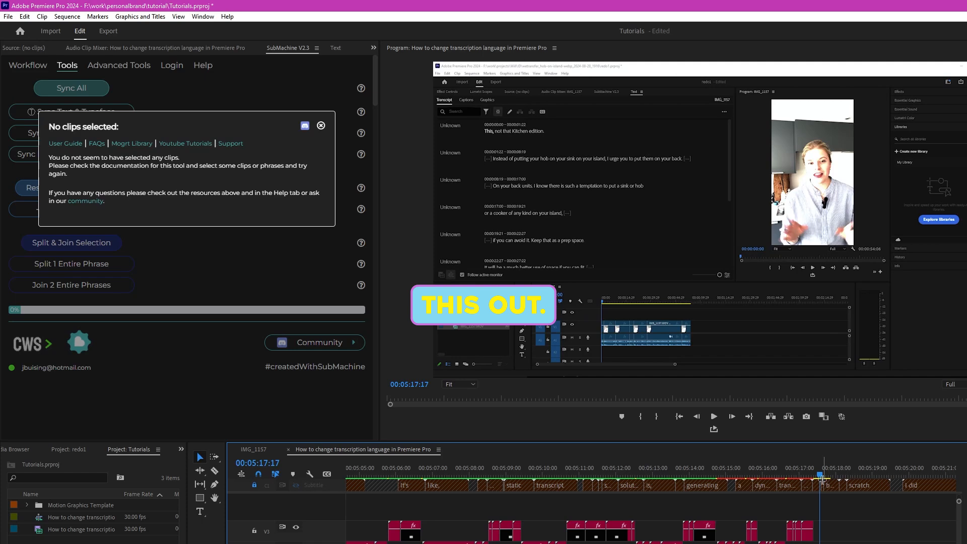
drag(821, 475, 662, 500)
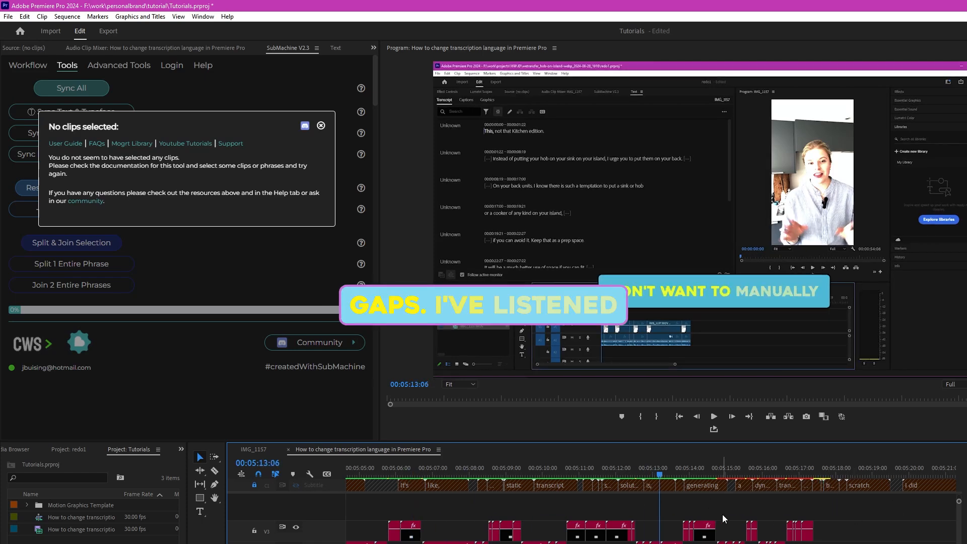
drag(661, 474, 675, 501)
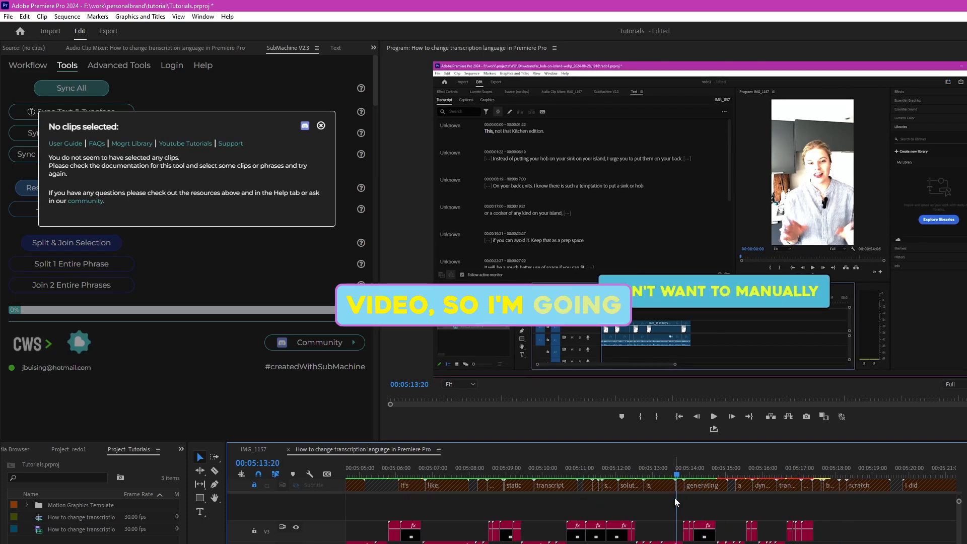
key(Return)
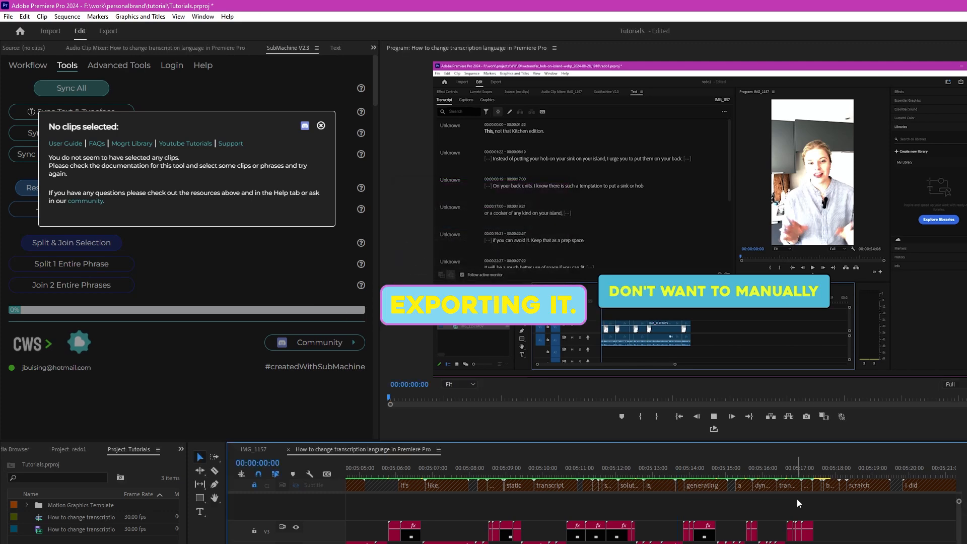
key(space)
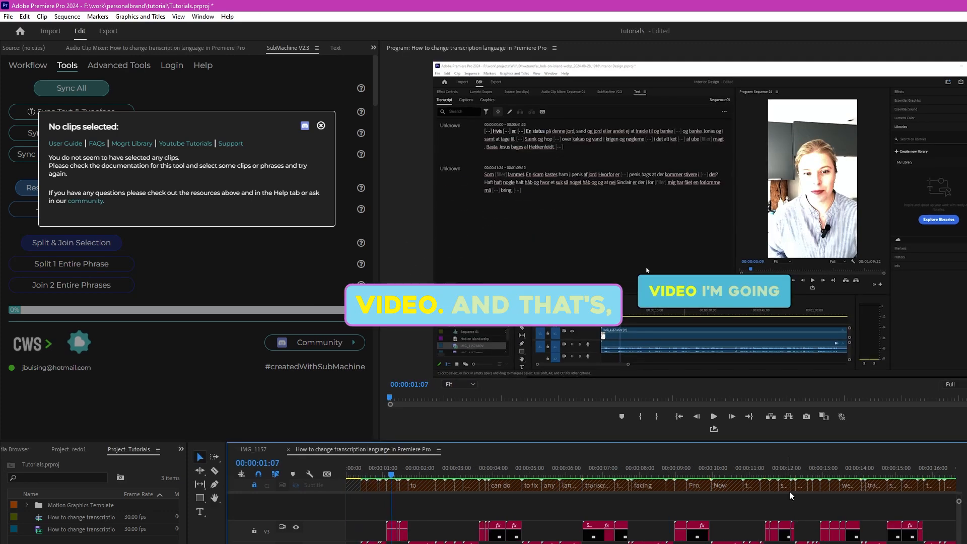